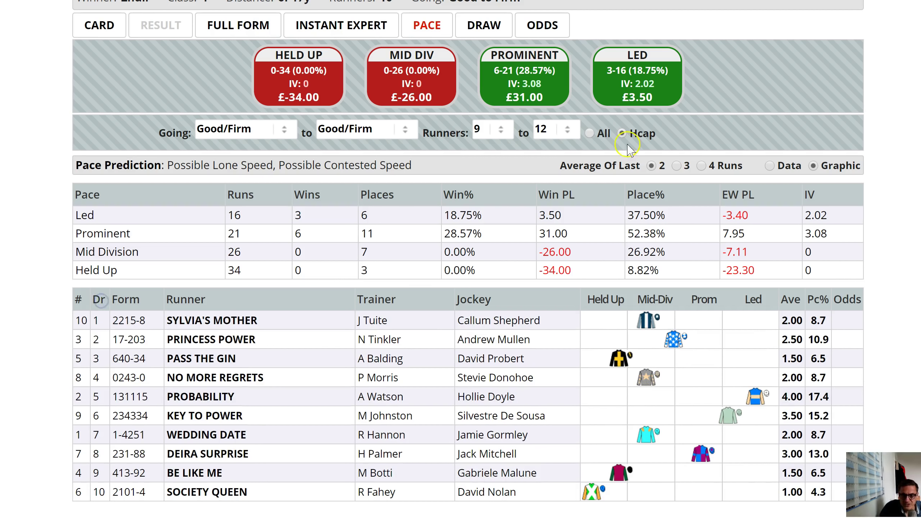
# Show the Instant Expert form for the 14:20 Chester race over all years and expand Princess Power's distance record
pyautogui.click(651, 166)
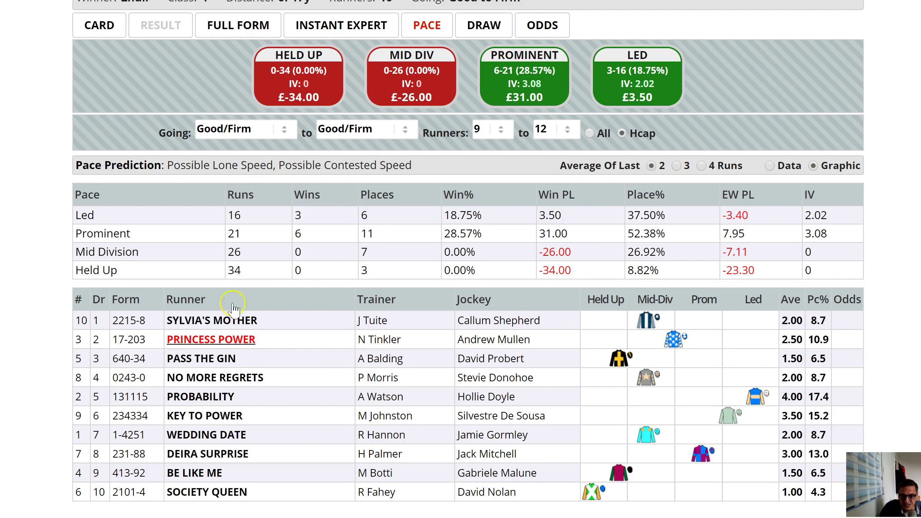
pyautogui.click(341, 25)
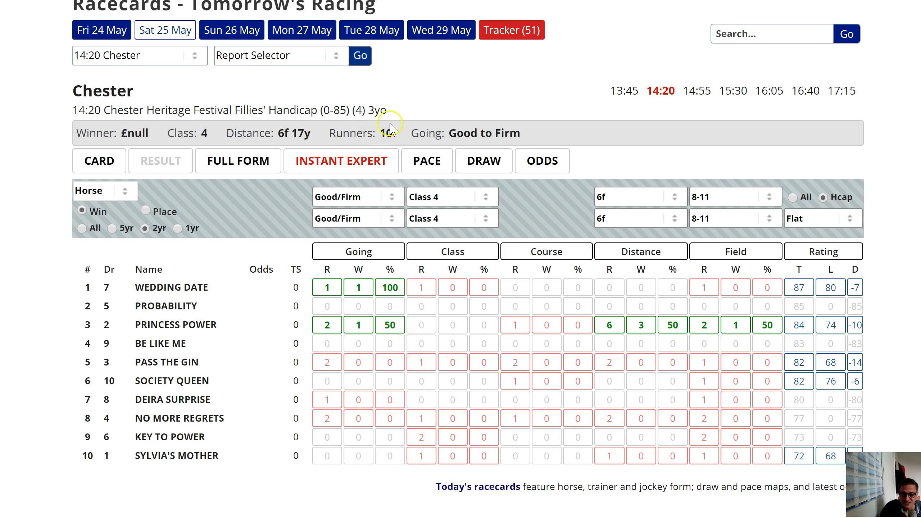
pyautogui.click(80, 224)
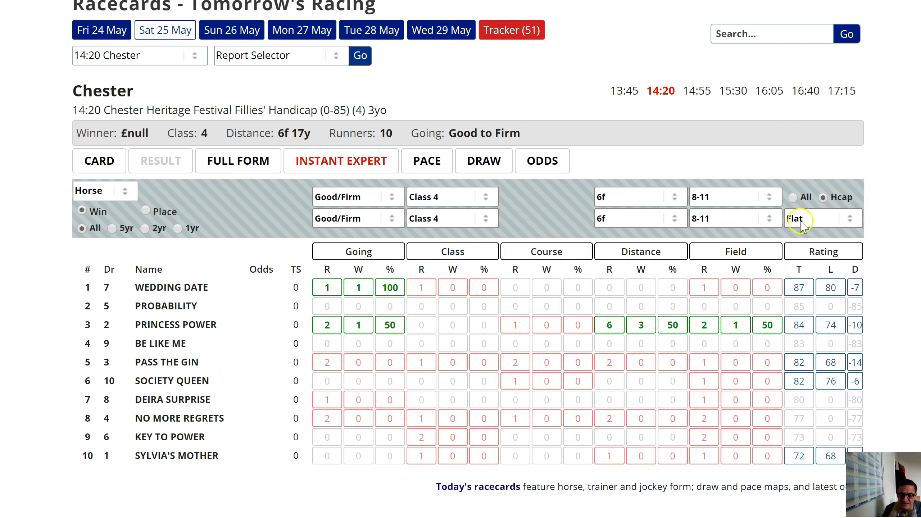
pyautogui.click(641, 327)
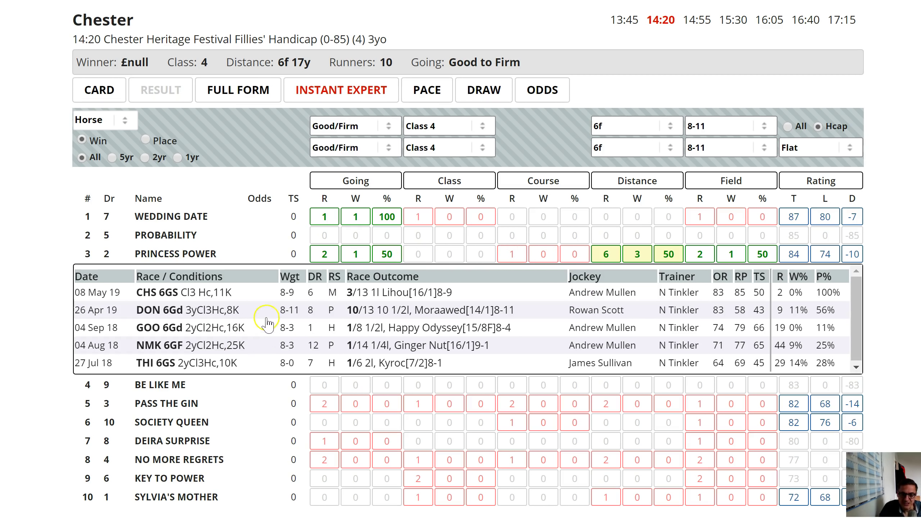
# Switch the form figures to Place, expand Princess Power's going record and read the in-running comments for its races
pyautogui.scroll(2, 269, 319)
pyautogui.click(145, 210)
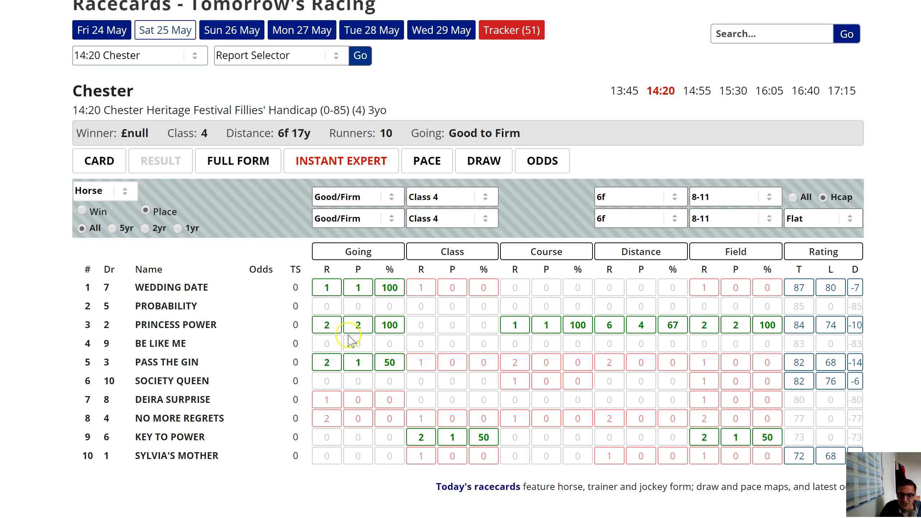
pyautogui.click(352, 323)
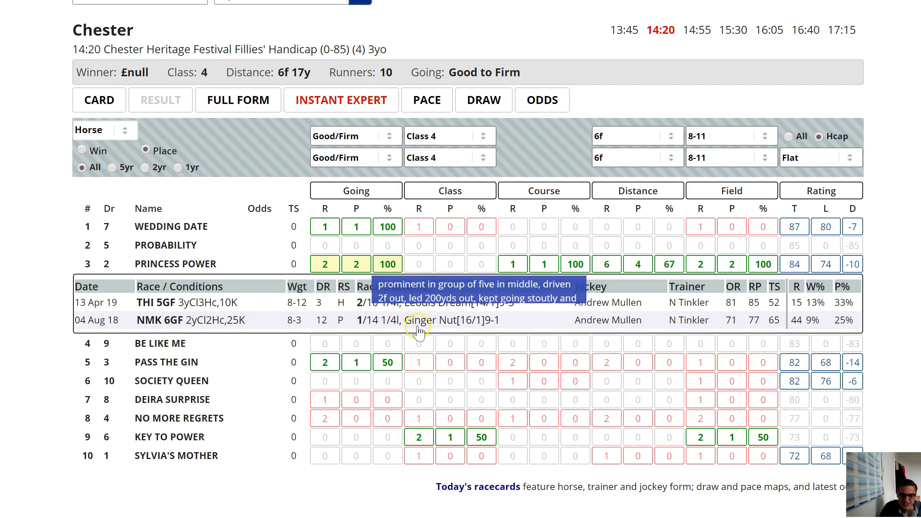
pyautogui.moveTo(424, 311)
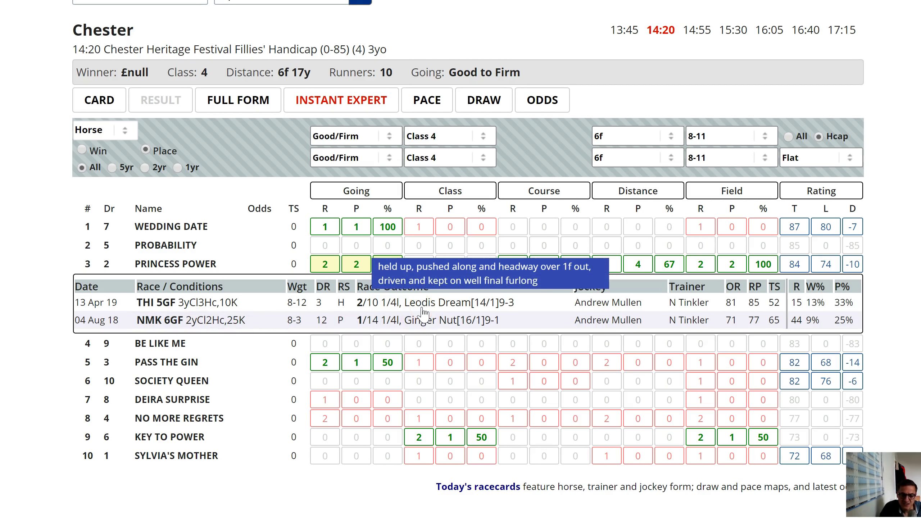
pyautogui.click(425, 310)
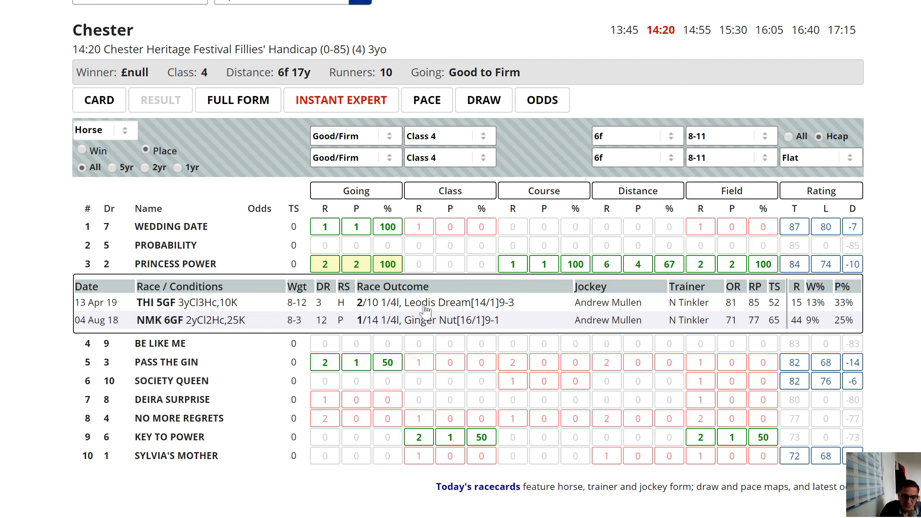
# Review the run-style statistics and pace map for the 14:20 Chester race
pyautogui.click(427, 100)
pyautogui.scroll(-3, 468, 254)
pyautogui.click(532, 70)
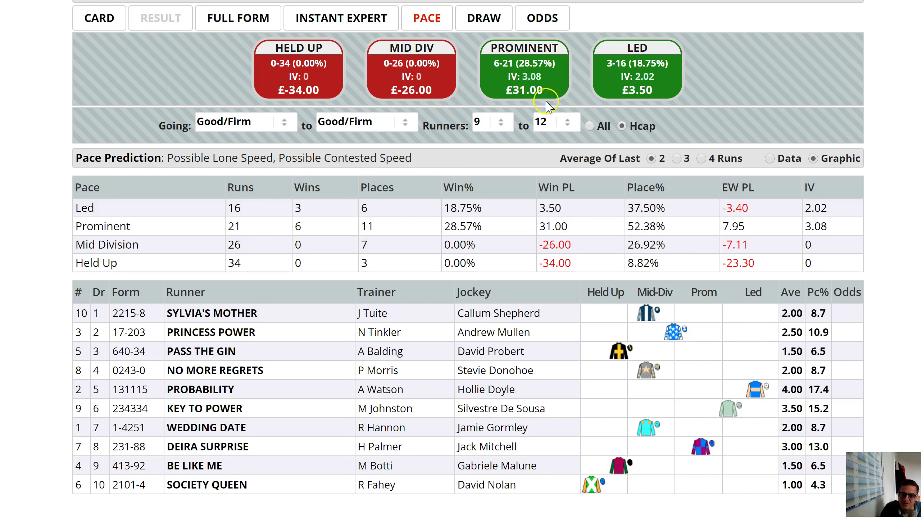
pyautogui.scroll(2, 682, 297)
pyautogui.scroll(4, 686, 299)
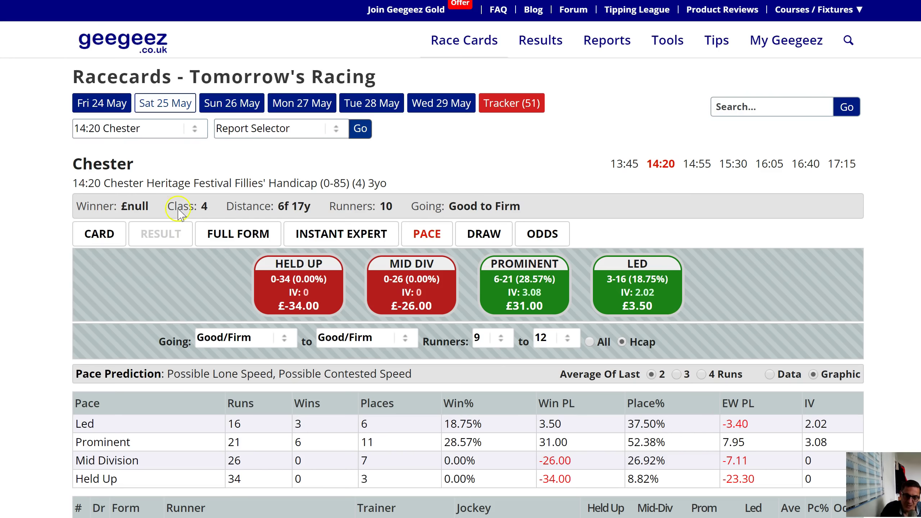
# Return to the 14:20 Chester race card and look through its runners, trainers and jockeys
pyautogui.click(99, 234)
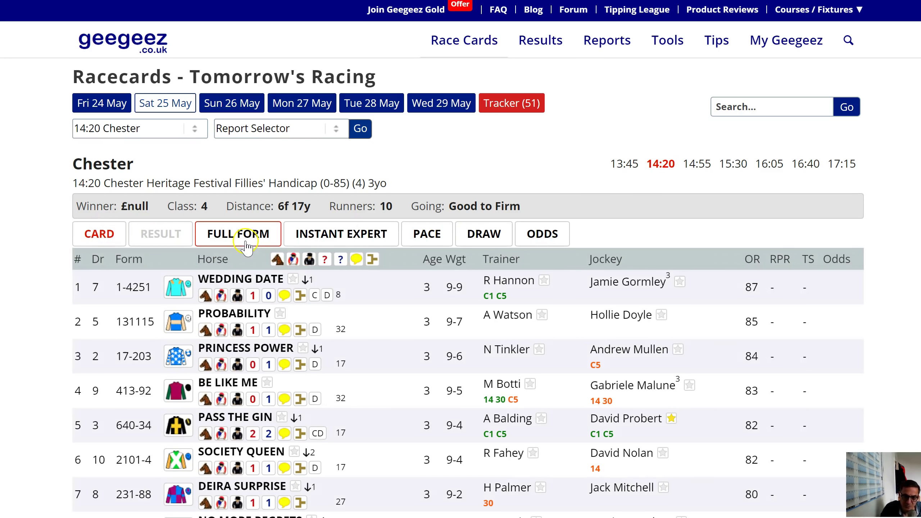
pyautogui.scroll(-6, 513, 248)
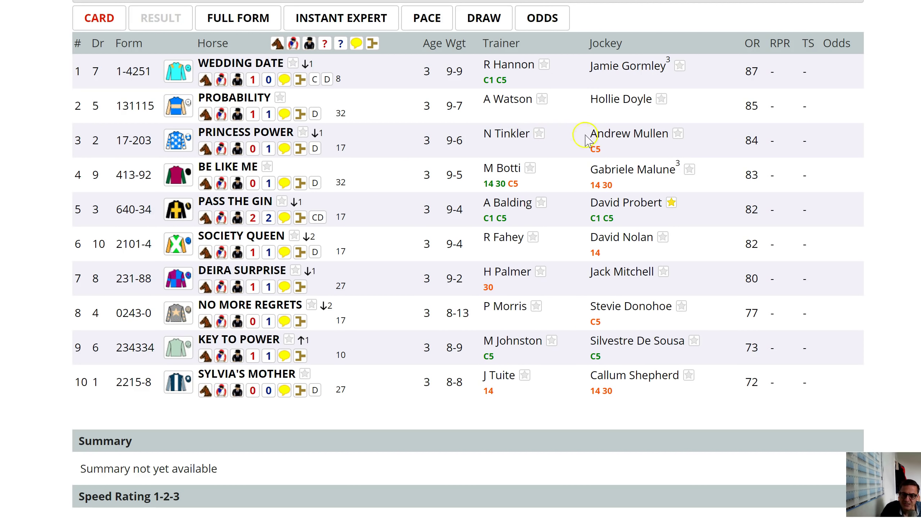
pyautogui.scroll(5, 486, 151)
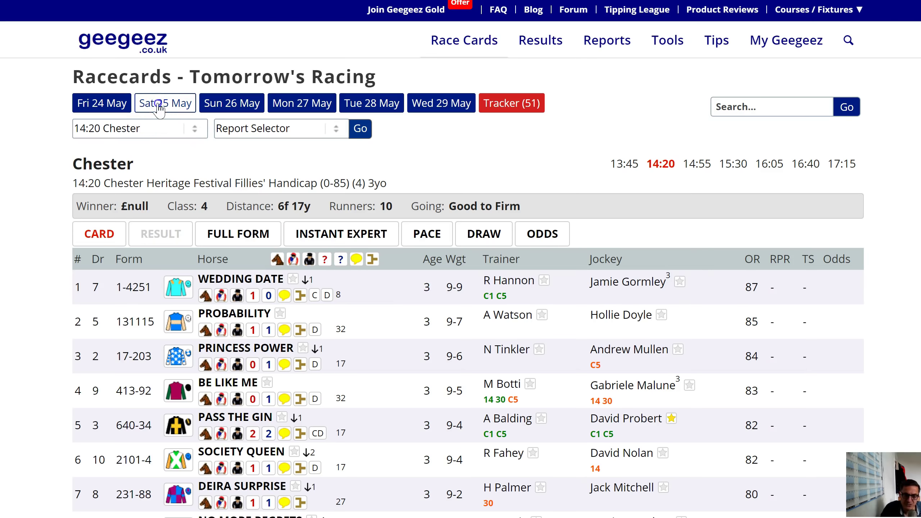
# Open the 14:30 Goodwood Betfair Each Way Edge Handicap from the Sat 25 May race list and look over its card
pyautogui.click(160, 102)
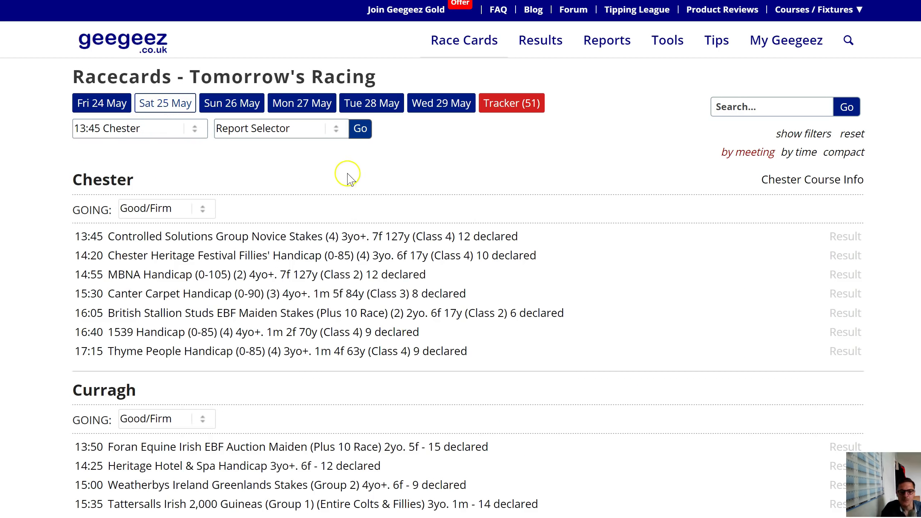
pyautogui.scroll(-10, 364, 247)
pyautogui.click(295, 220)
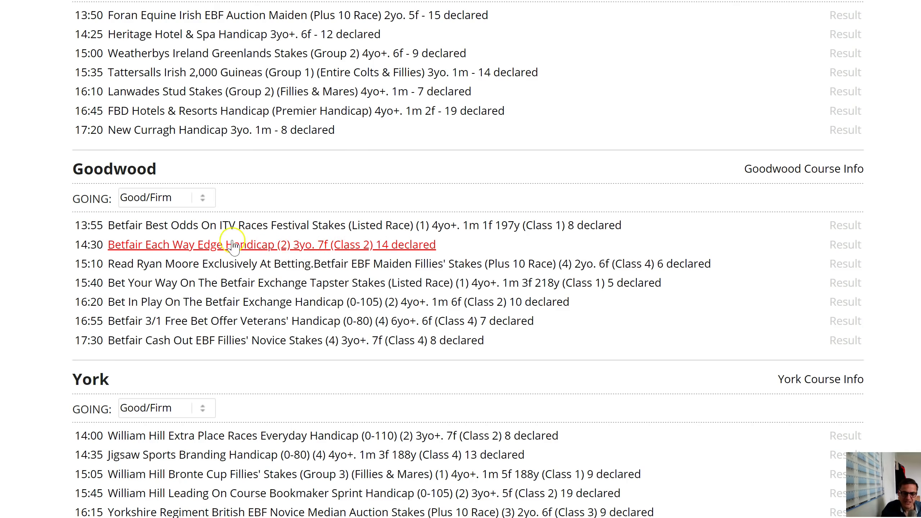
pyautogui.click(200, 247)
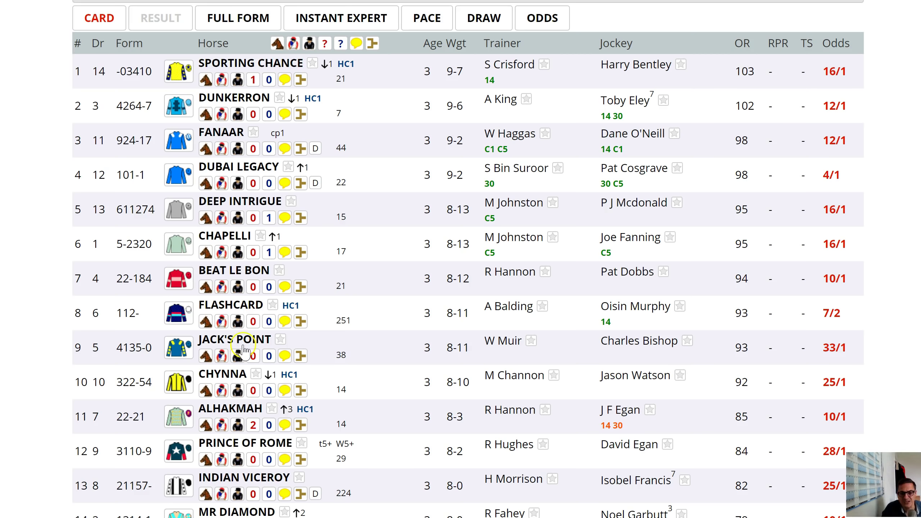
pyautogui.scroll(5, 406, 305)
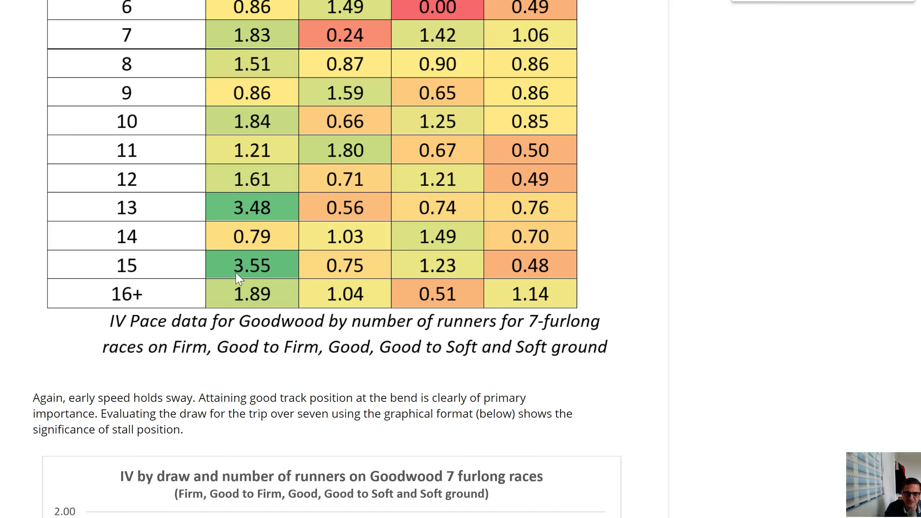
# Examine the Goodwood article's 7-furlong pace table by number of runners and its pace/draw heat map for large sprint fields
pyautogui.scroll(5, 243, 228)
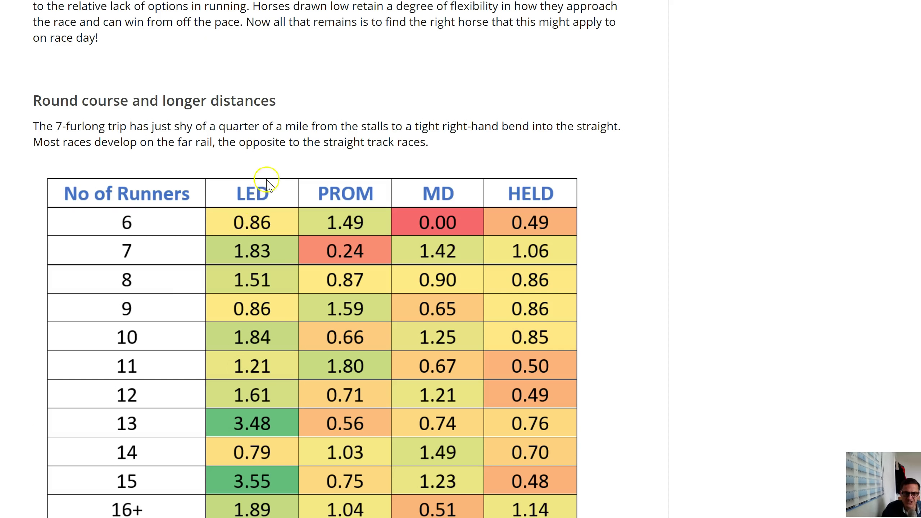
pyautogui.scroll(10, 260, 214)
pyautogui.scroll(14, 263, 220)
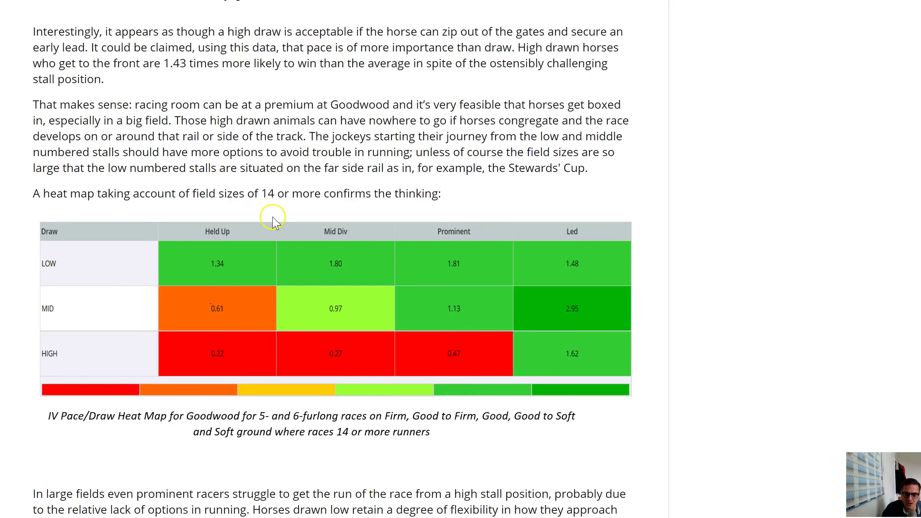
pyautogui.scroll(-20, 296, 238)
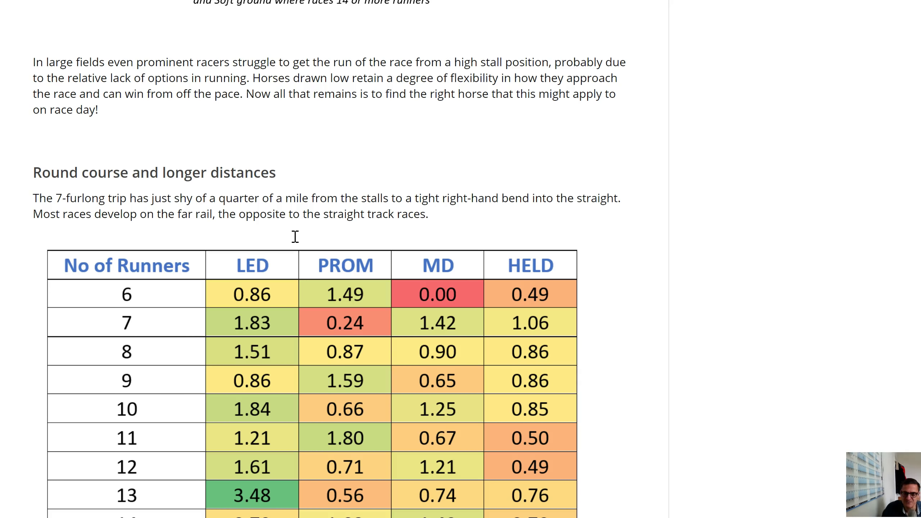
pyautogui.scroll(-2, 294, 236)
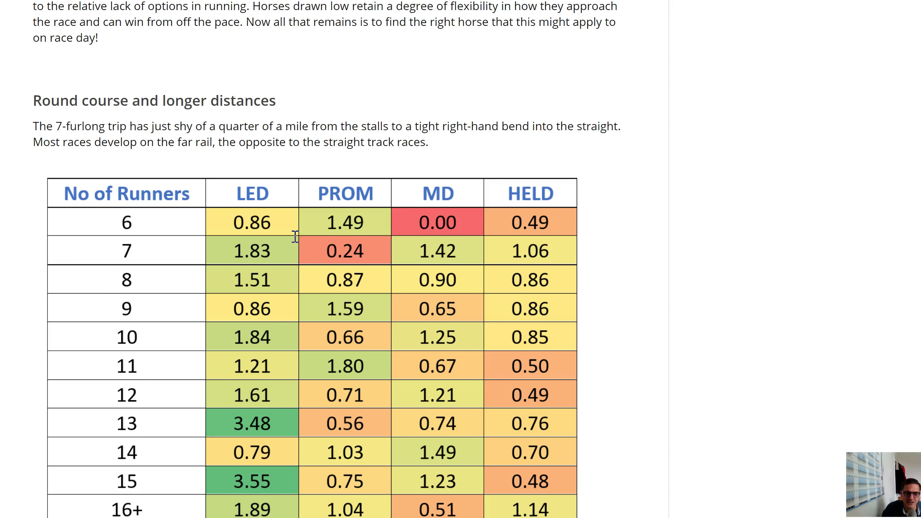
pyautogui.scroll(20, 290, 163)
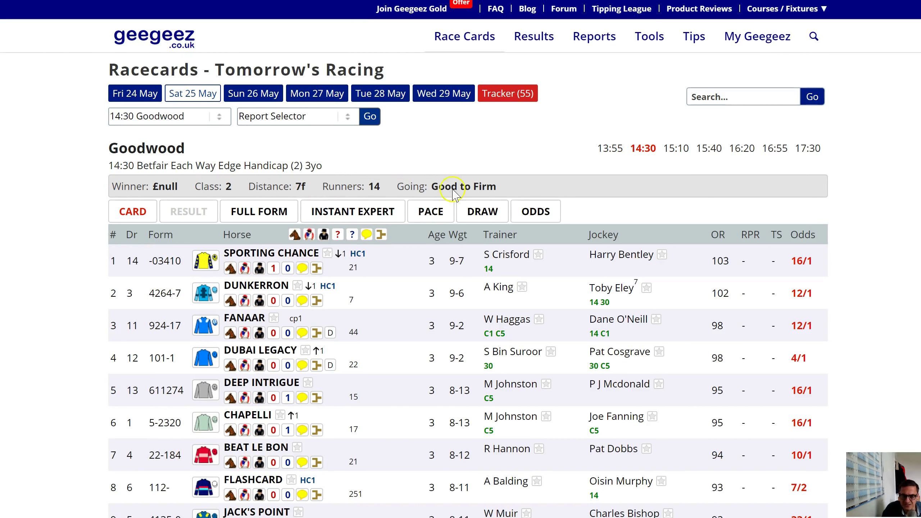
# Show the pace map for the 14:30 Goodwood race with its runners sorted by draw, lowest stall first
pyautogui.click(427, 210)
pyautogui.scroll(-4, 427, 213)
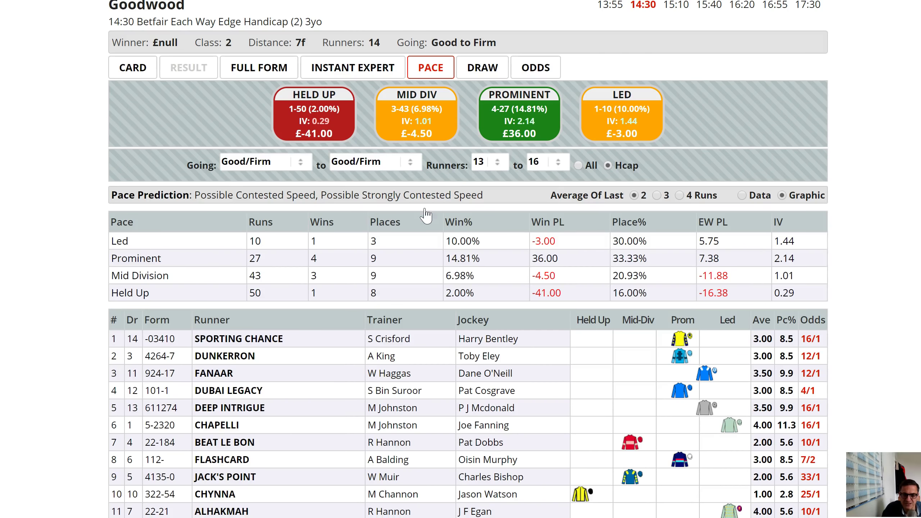
pyautogui.click(137, 320)
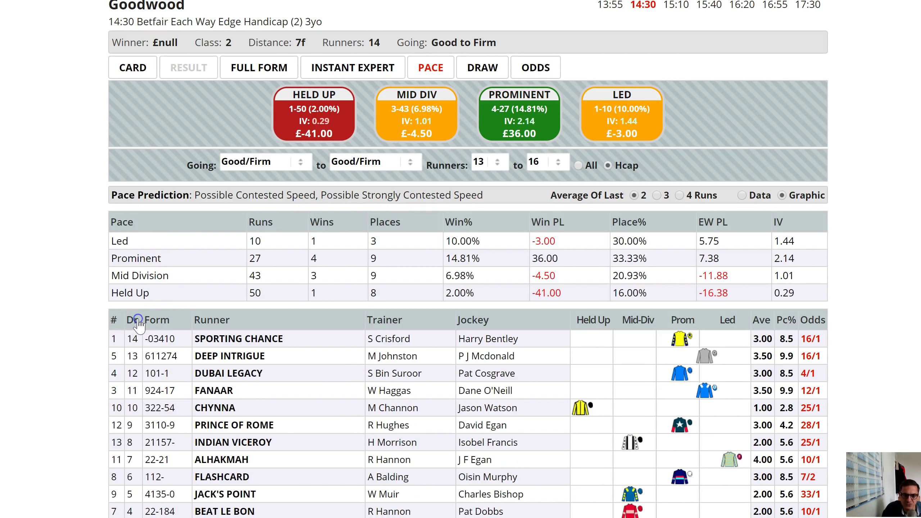
pyautogui.click(138, 320)
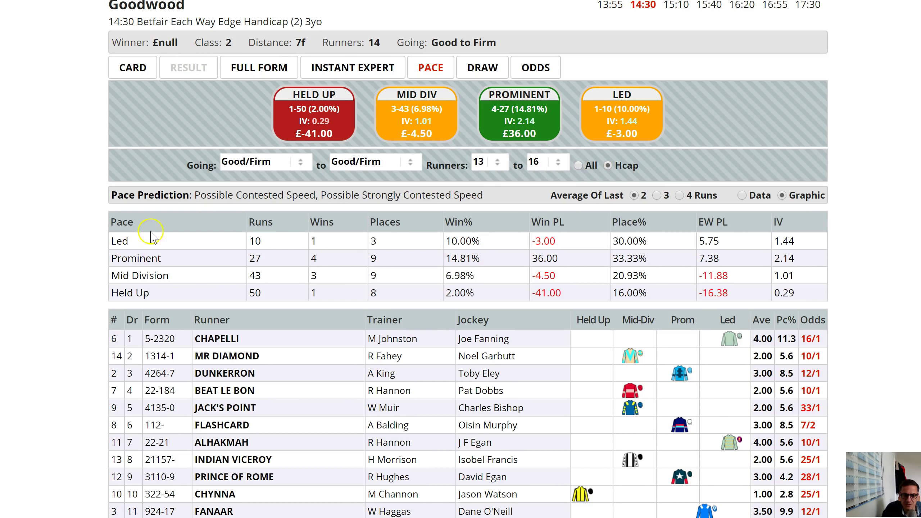
# Base the pace map on the average of the last 3 runs and sort the runners by ascending draw again
pyautogui.scroll(-3, 151, 235)
pyautogui.click(657, 64)
pyautogui.click(114, 188)
pyautogui.click(134, 187)
pyautogui.click(137, 186)
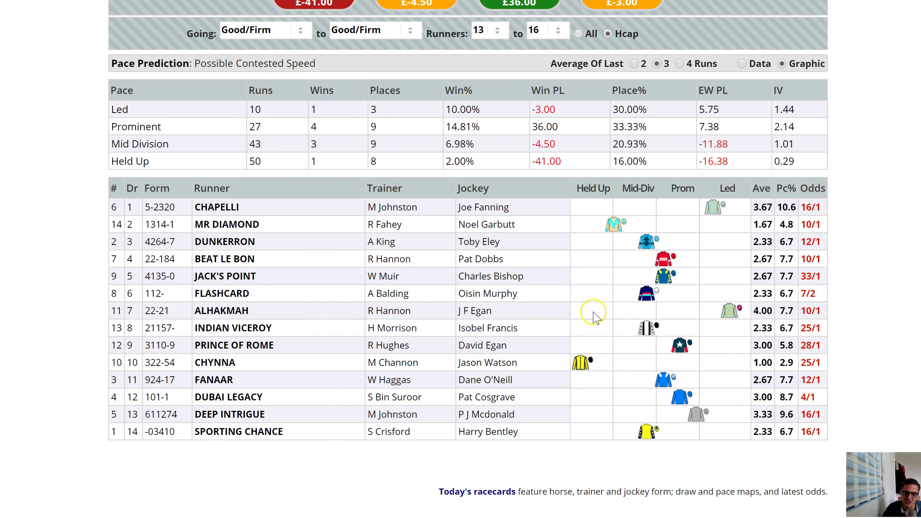
# Examine the 14:30 Goodwood race's draw statistics, from the low, medium and high summary to the individual-stall IV3 chart and heat map
pyautogui.scroll(4, 616, 236)
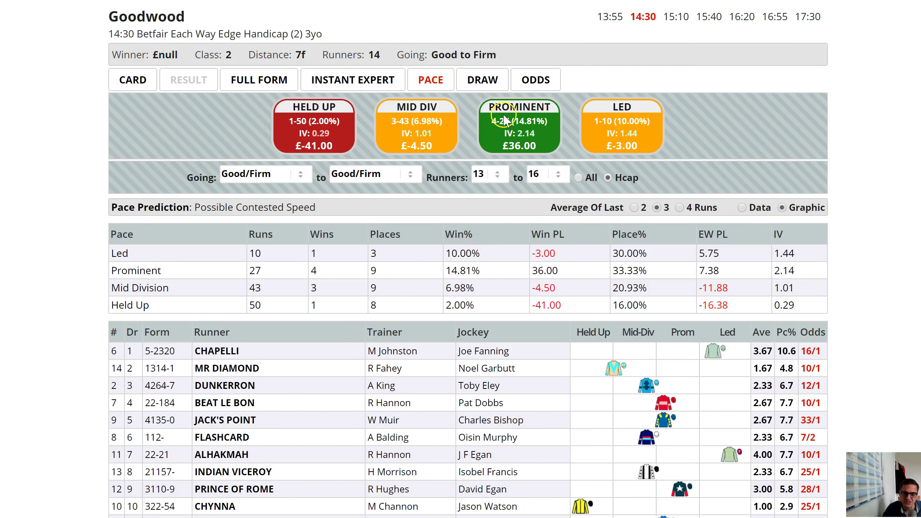
pyautogui.click(483, 80)
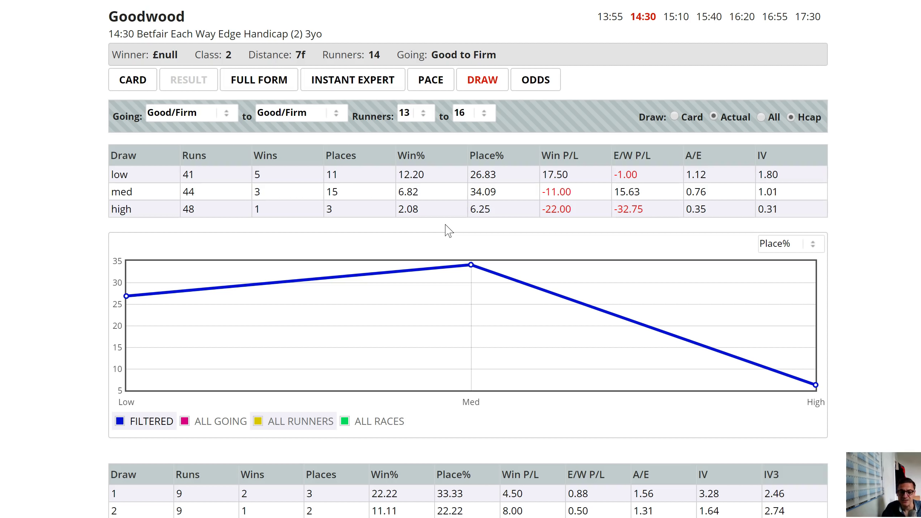
pyautogui.scroll(-20, 629, 17)
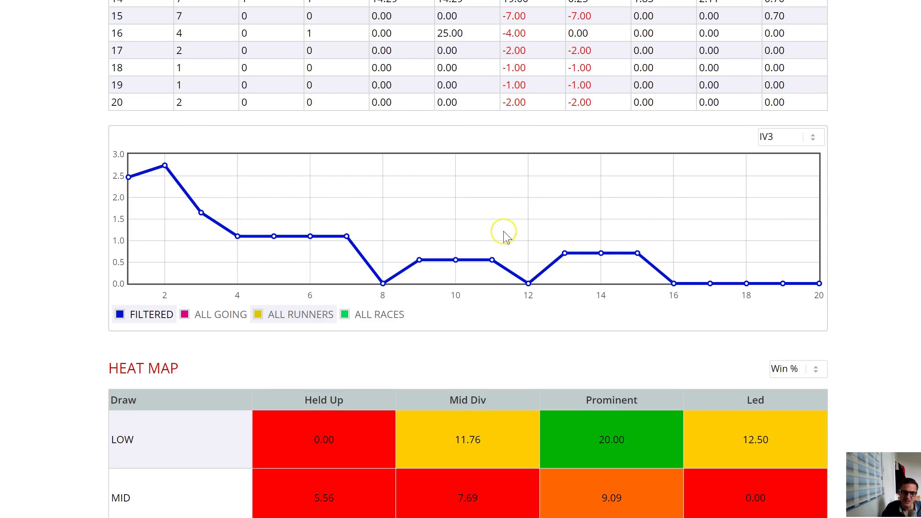
pyautogui.scroll(12, 507, 238)
pyautogui.scroll(-12, 507, 238)
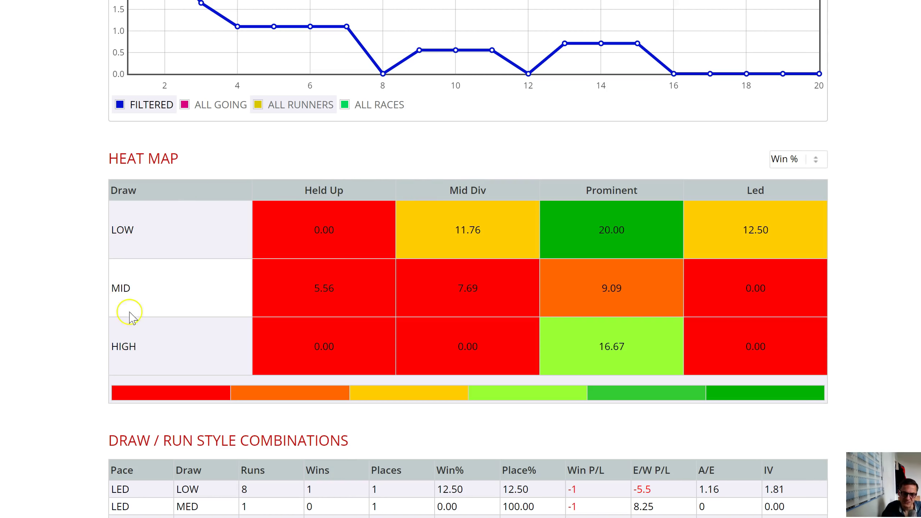
# Set the draw and run-style heat map to Place% and compare it with the combinations table
pyautogui.click(785, 159)
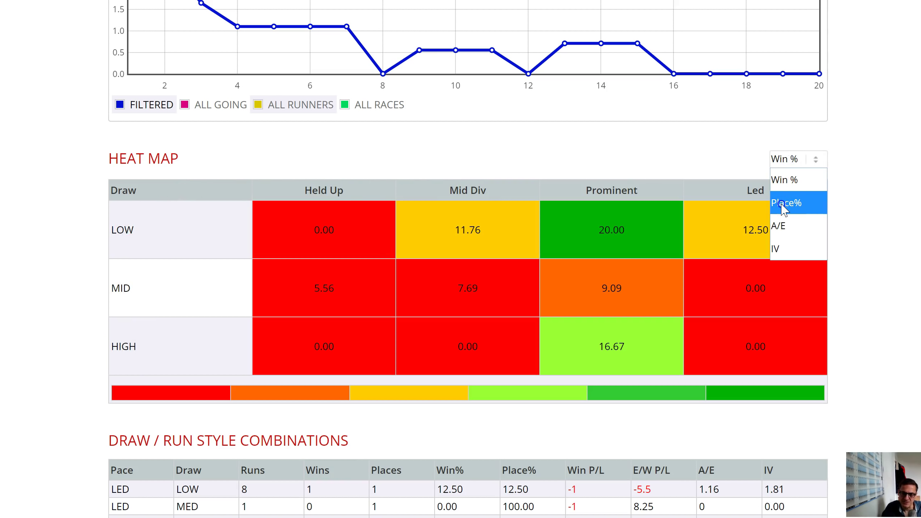
pyautogui.click(785, 202)
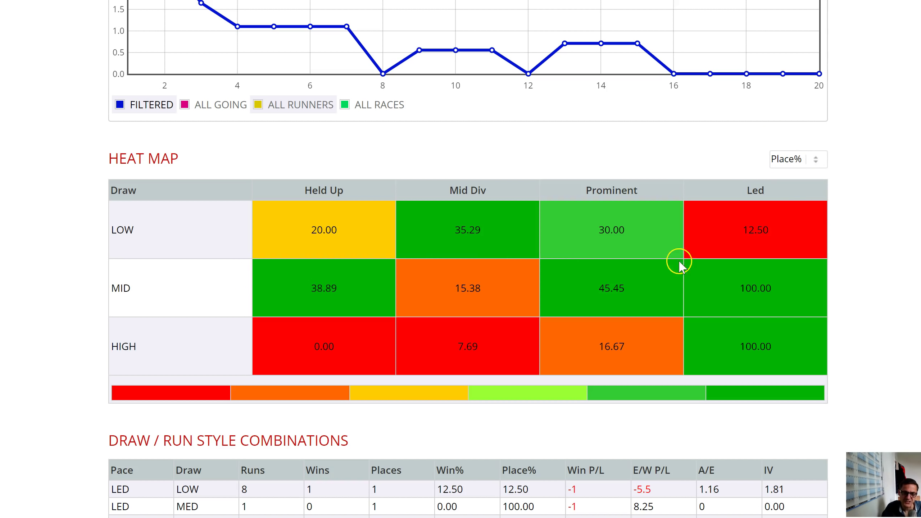
pyautogui.scroll(-4, 744, 227)
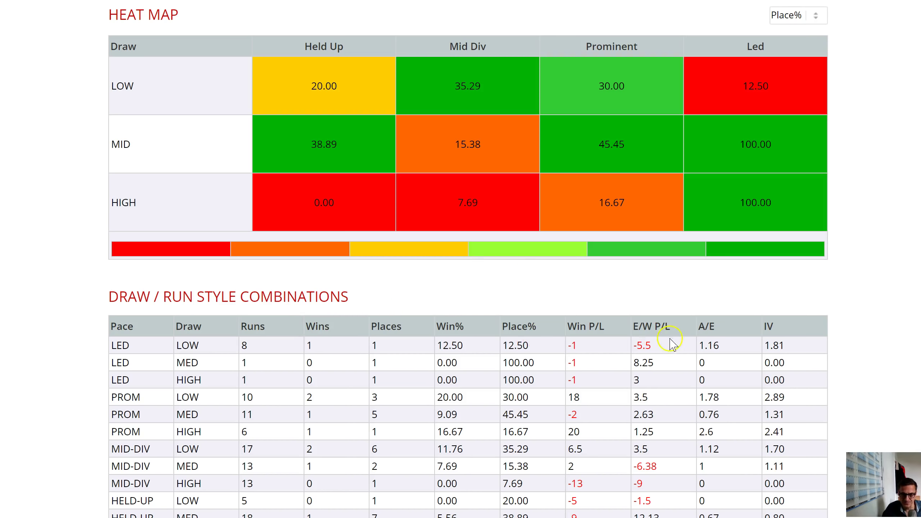
pyautogui.scroll(2, 482, 281)
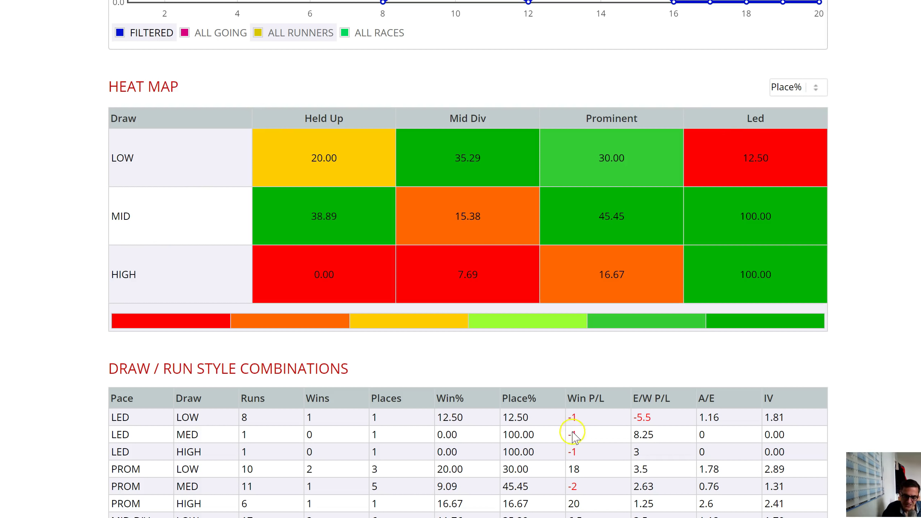
pyautogui.scroll(15, 475, 455)
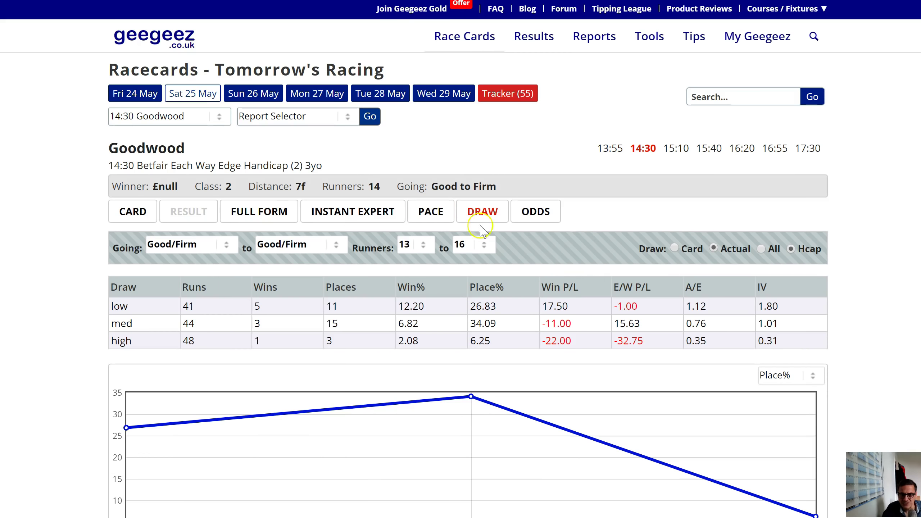
# Narrow the 14:30 Goodwood pace statistics to fields of 13 to 15 runners and review the run-style figures
pyautogui.click(430, 212)
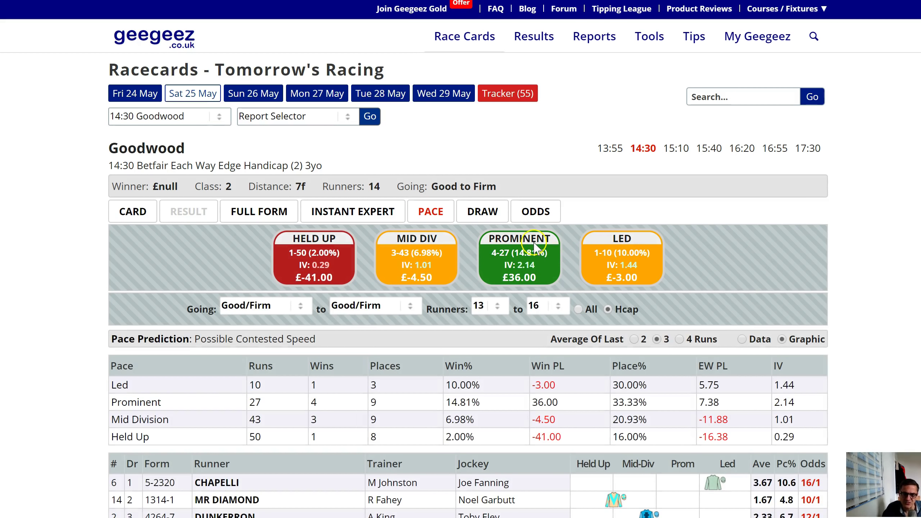
pyautogui.click(536, 308)
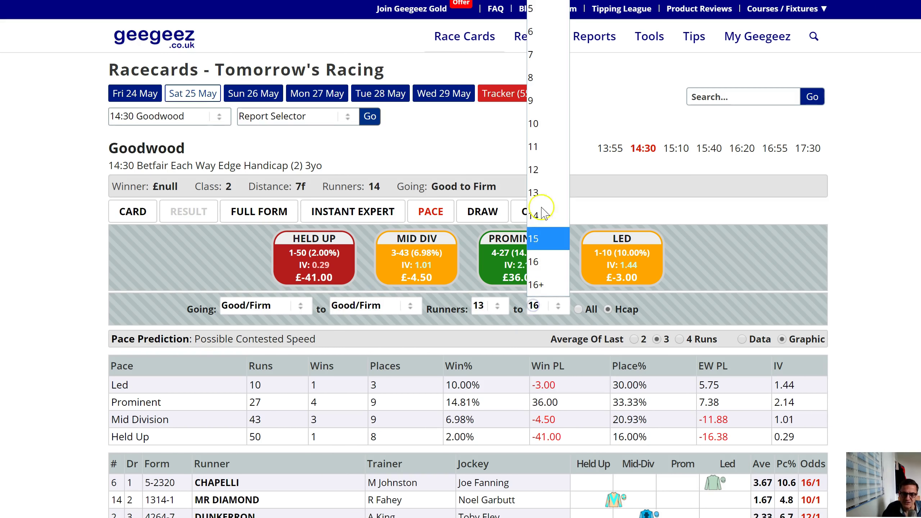
pyautogui.click(538, 238)
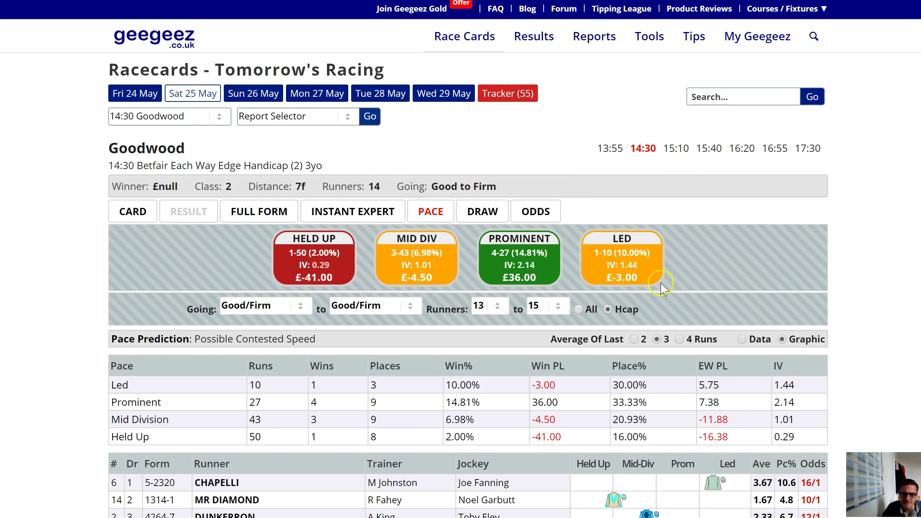
pyautogui.scroll(-4, 740, 256)
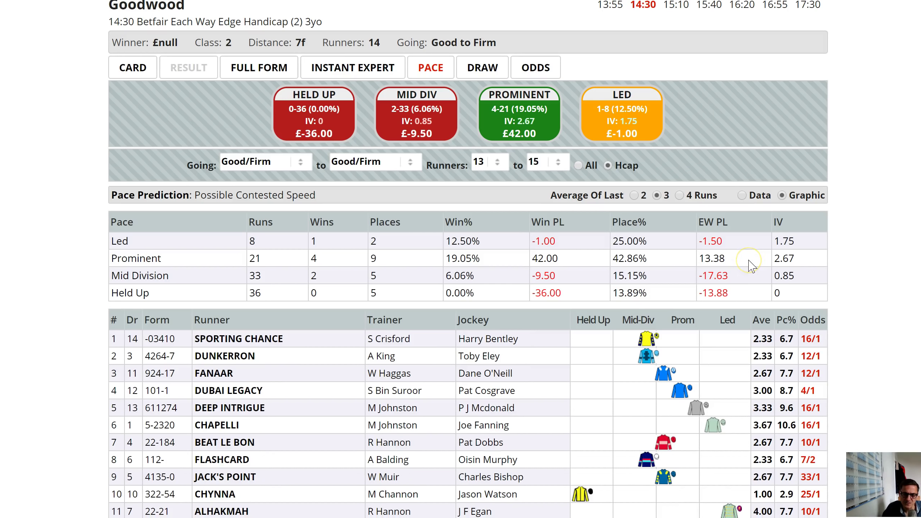
pyautogui.click(757, 260)
pyautogui.scroll(4, 472, 250)
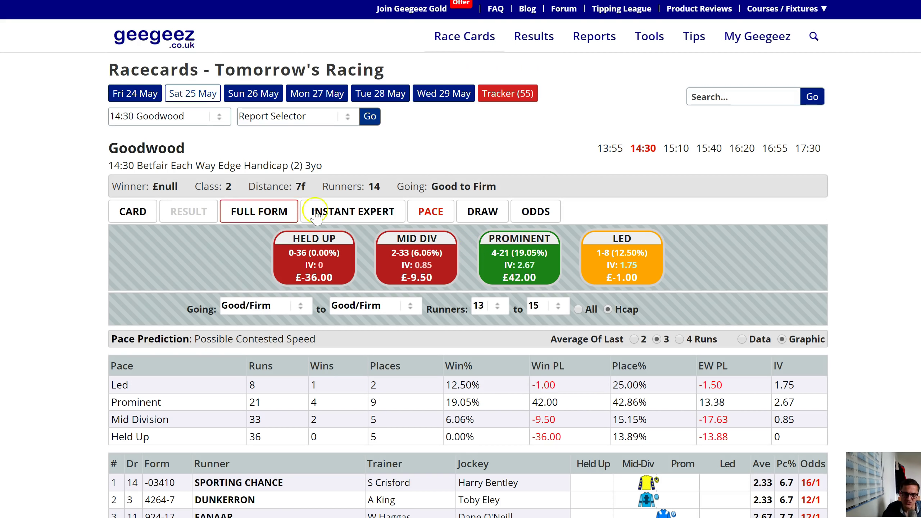
# Widen the race's Instant Expert place data to all race types and All Codes, and sort the runners by course record
pyautogui.click(353, 212)
pyautogui.scroll(-2, 366, 274)
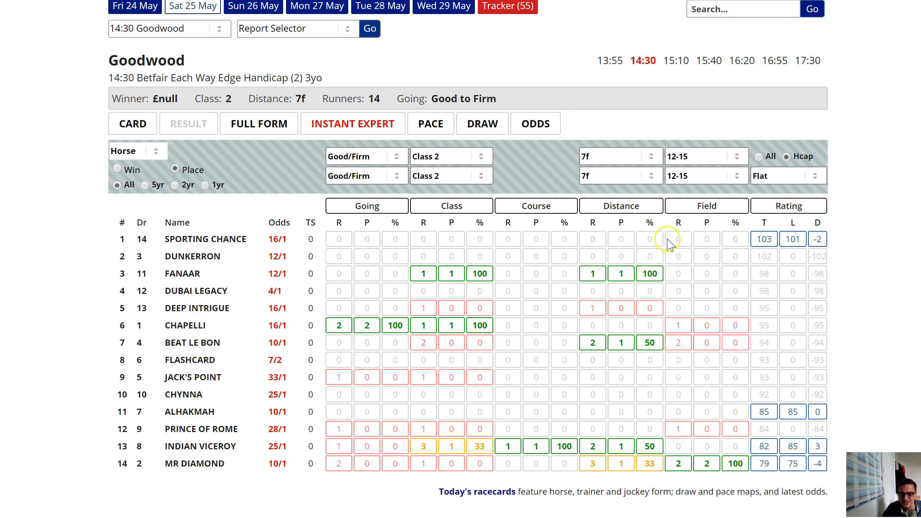
pyautogui.click(758, 157)
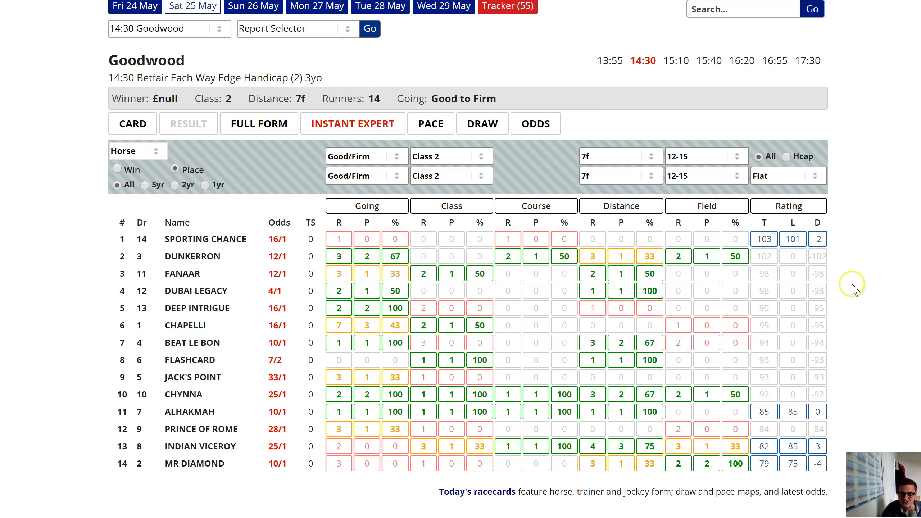
pyautogui.click(763, 177)
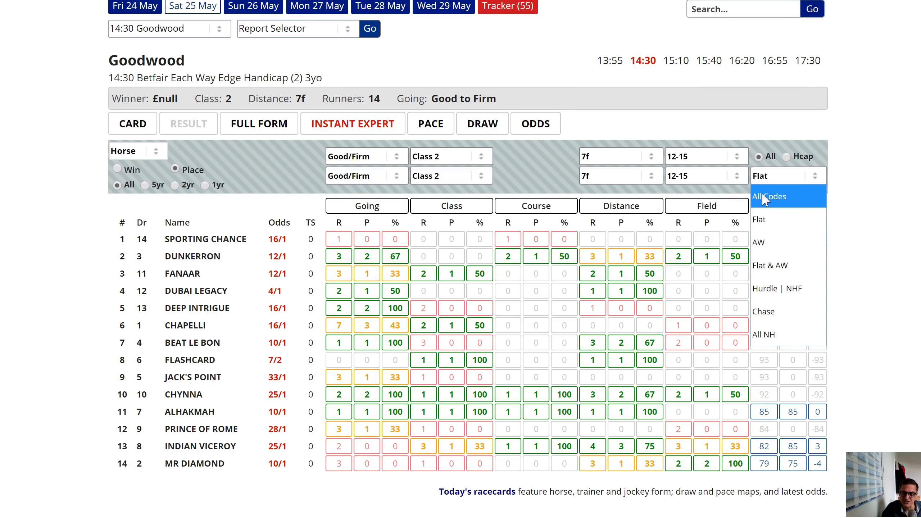
pyautogui.click(764, 198)
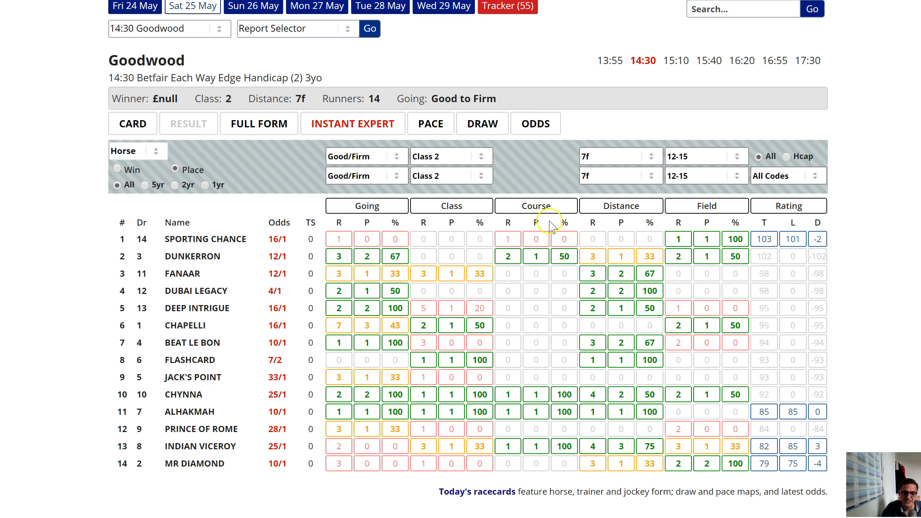
pyautogui.click(536, 206)
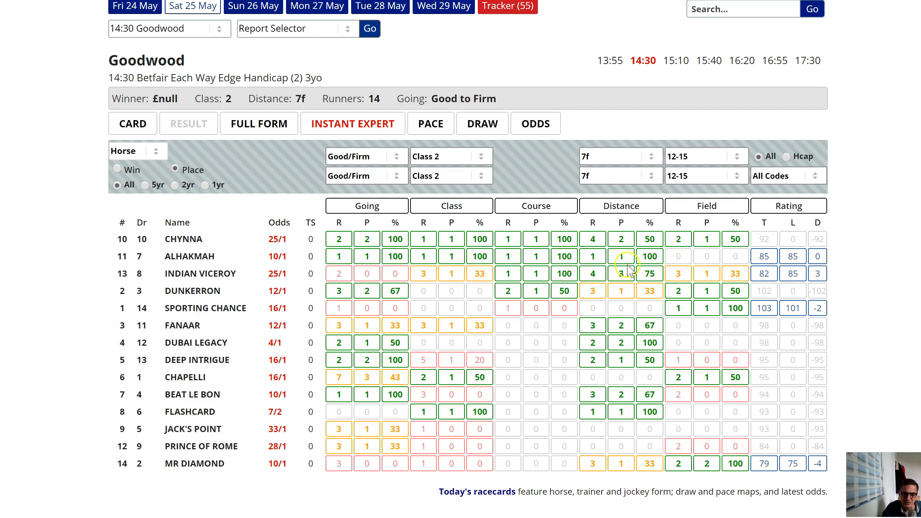
# Examine the past run behind Alhakmah's course record, including its in-running comment
pyautogui.click(187, 256)
pyautogui.moveTo(431, 294)
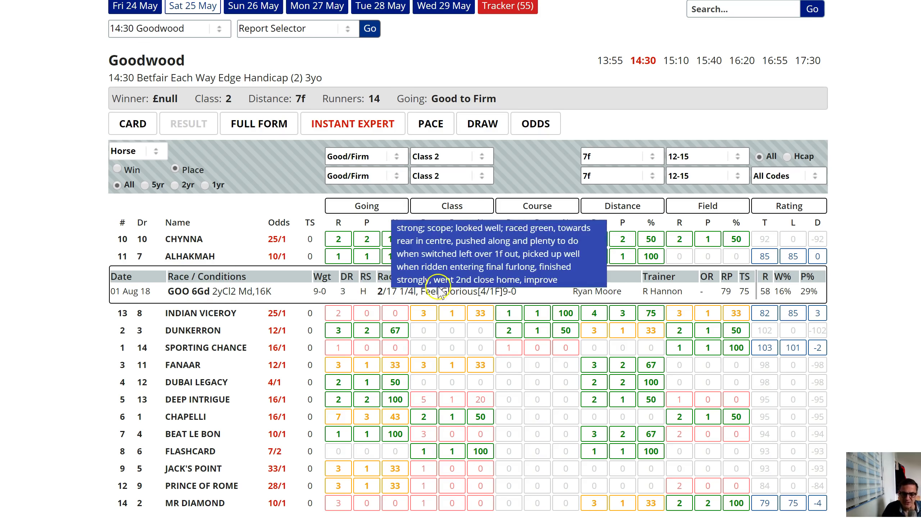
pyautogui.click(394, 298)
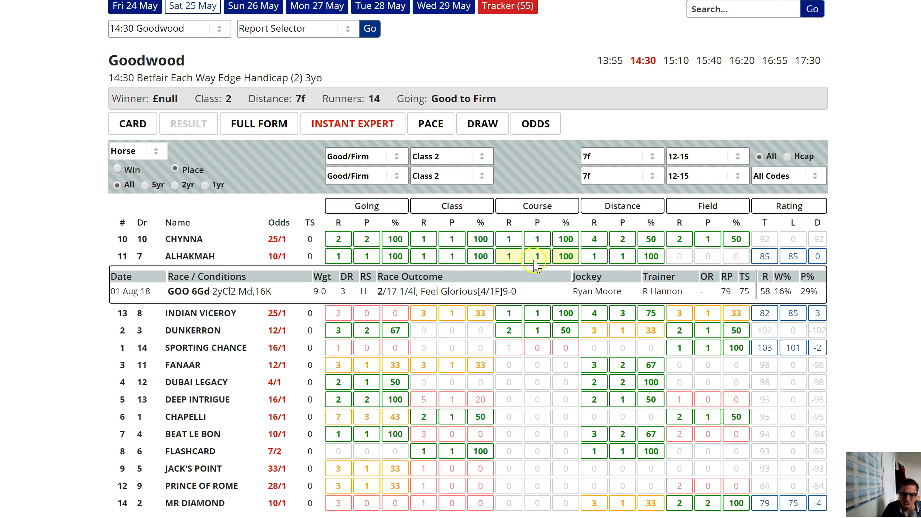
pyautogui.click(517, 260)
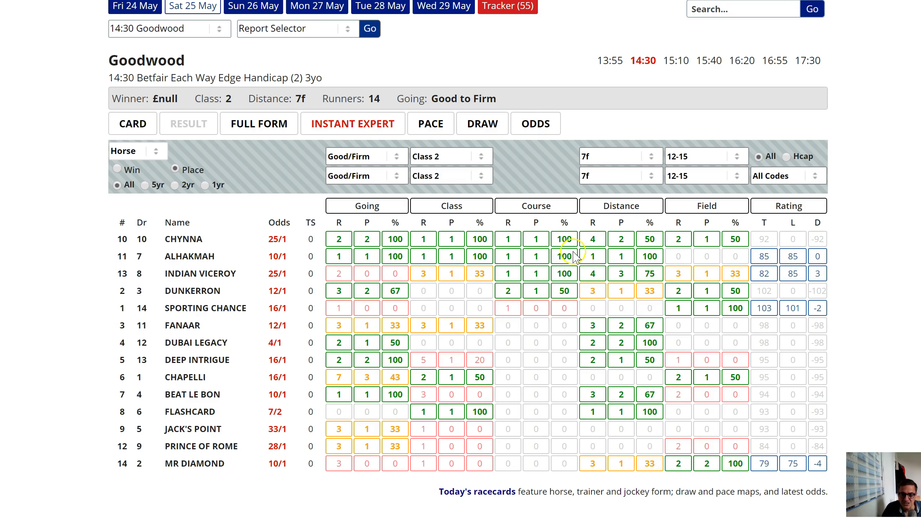
pyautogui.click(519, 260)
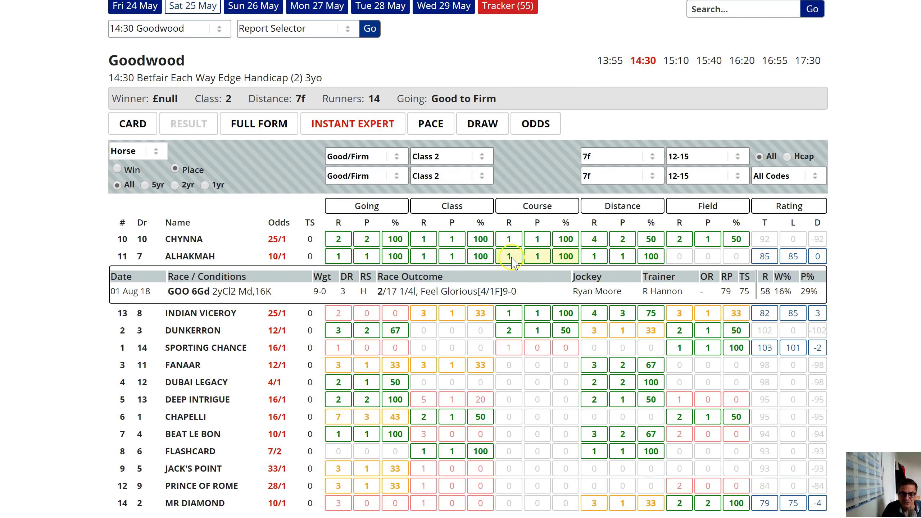
pyautogui.click(511, 259)
# Examine the past runs behind Alhakmah's class and going records
pyautogui.click(424, 257)
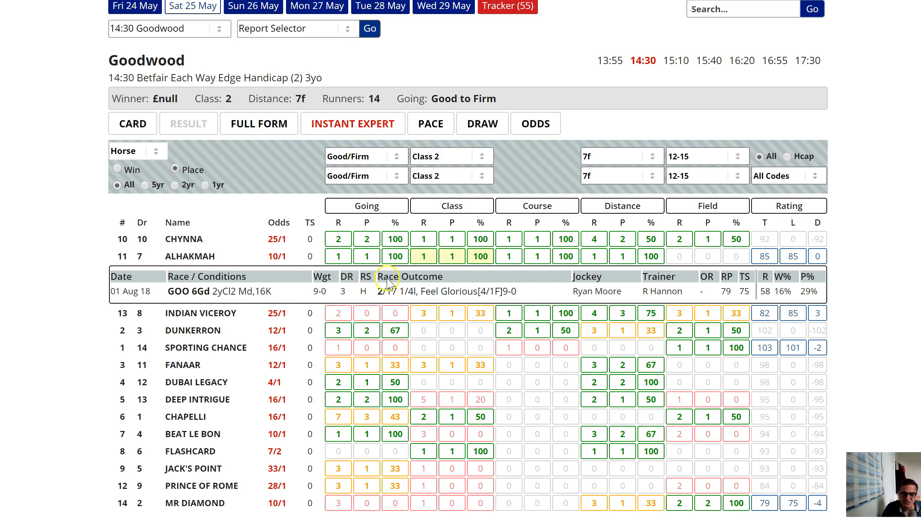
pyautogui.click(423, 257)
pyautogui.click(366, 257)
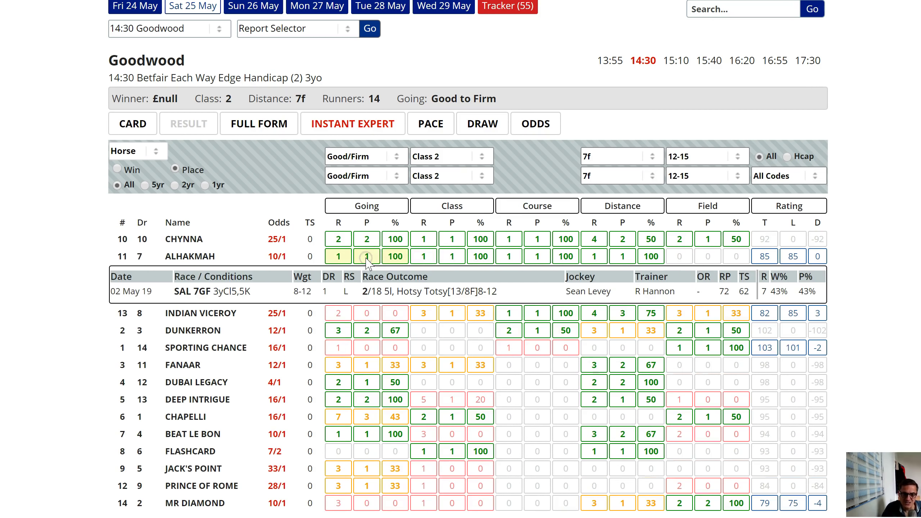
# Read the full result of Alhakmah's 02 May 19 Salisbury race and return to the 14:30 Goodwood form grid
pyautogui.hotkey('alt', 'Left')
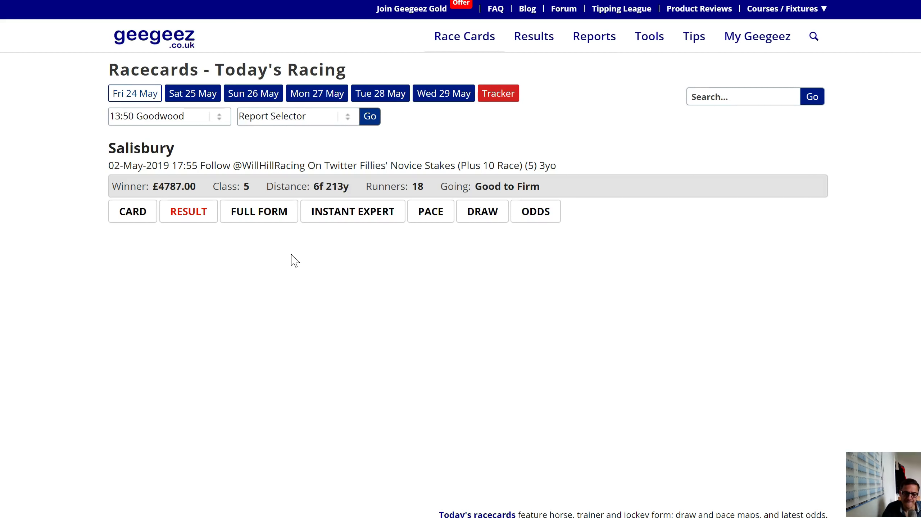
pyautogui.click(288, 249)
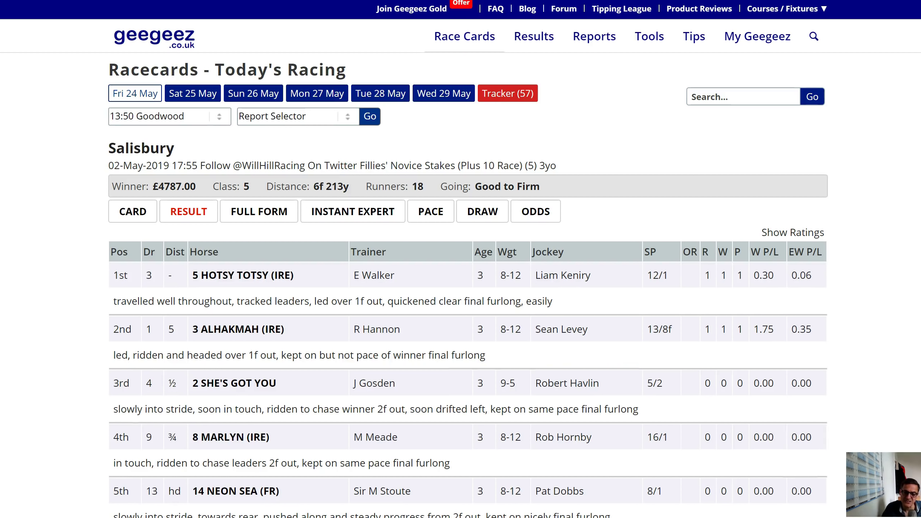
pyautogui.hotkey('alt', 'Left')
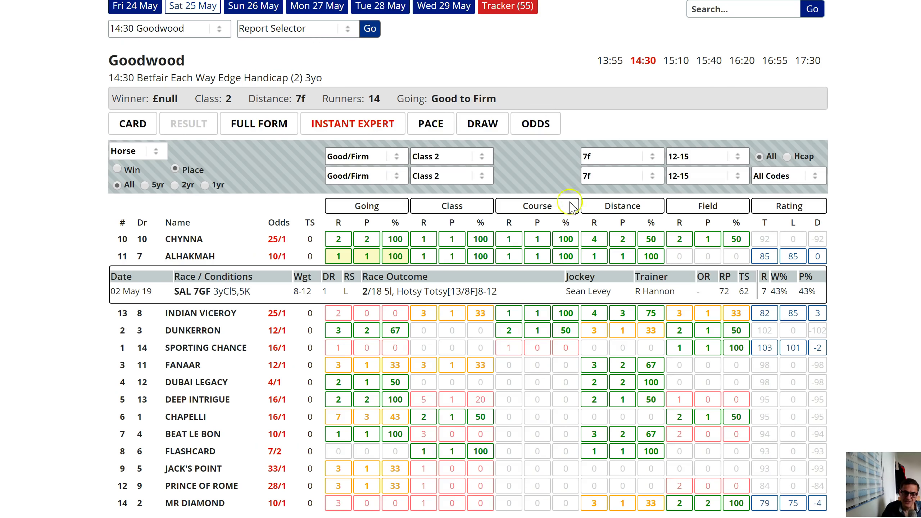
pyautogui.click(547, 251)
pyautogui.click(545, 258)
# Show the race's pace map in Data view sorted by ascending draw, and read the high-drawn runners' in-running comments
pyautogui.click(430, 123)
pyautogui.scroll(-5, 493, 308)
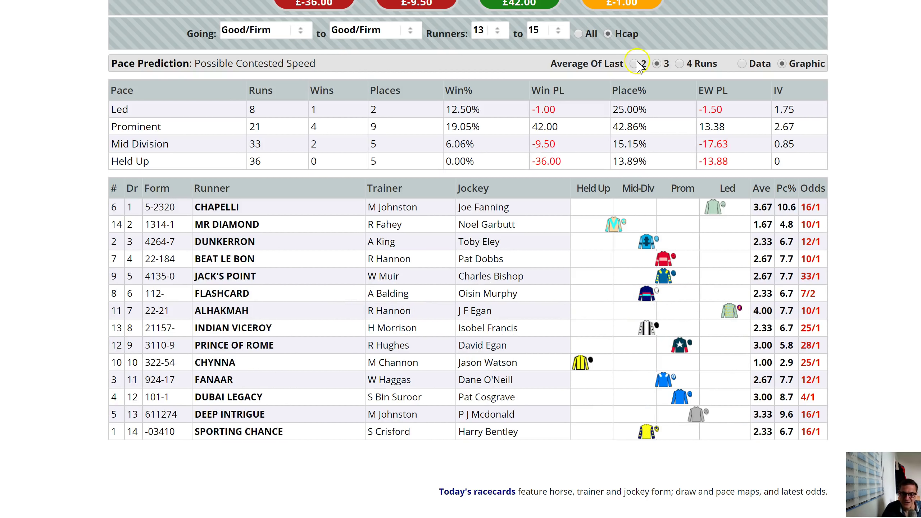
pyautogui.click(742, 64)
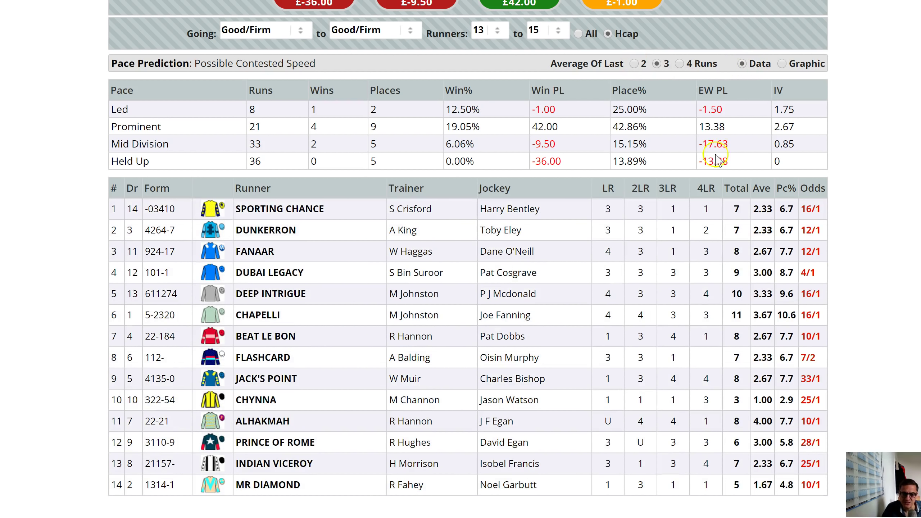
pyautogui.click(133, 188)
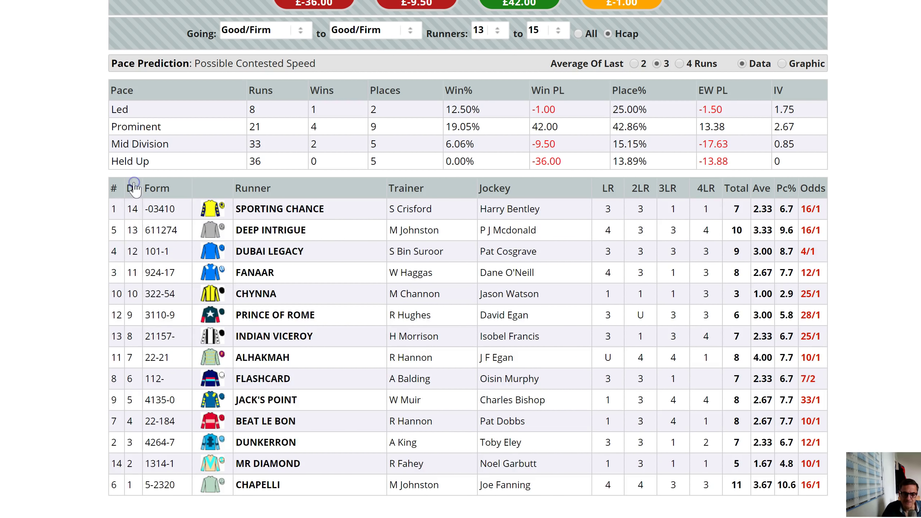
pyautogui.click(133, 184)
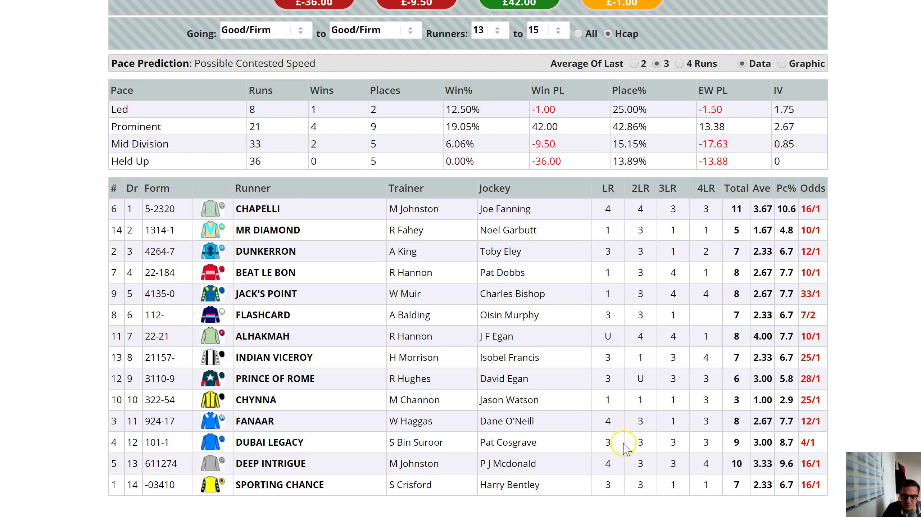
pyautogui.moveTo(667, 463)
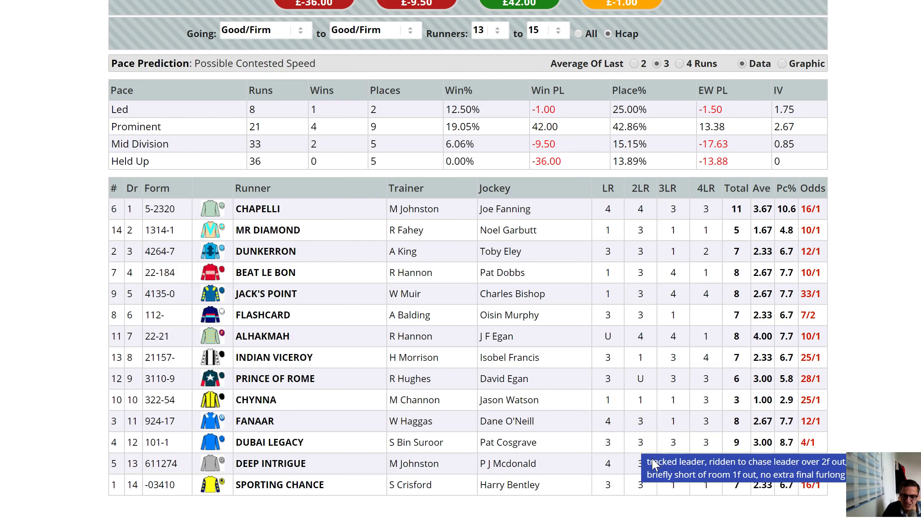
pyautogui.click(655, 470)
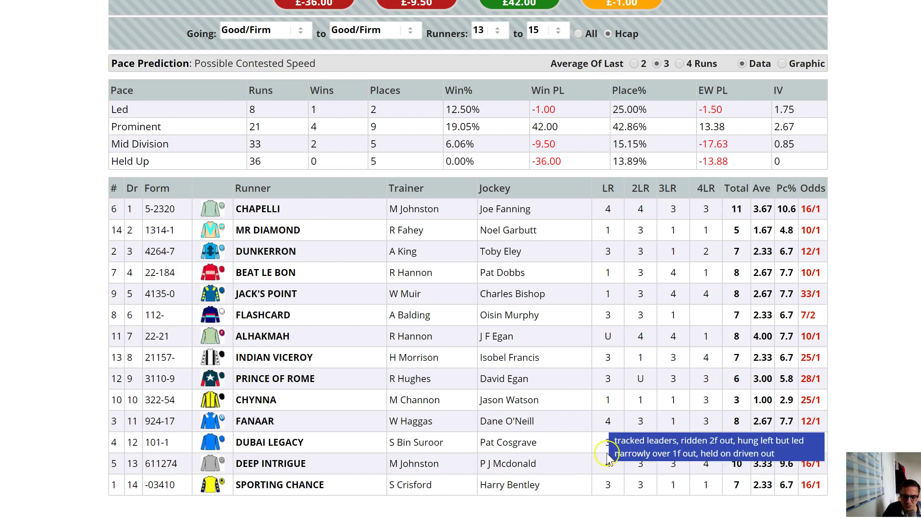
# Show the 14:30 Goodwood racecard with its runners sorted by odds, shortest price first
pyautogui.scroll(2, 552, 452)
pyautogui.scroll(-2, 551, 451)
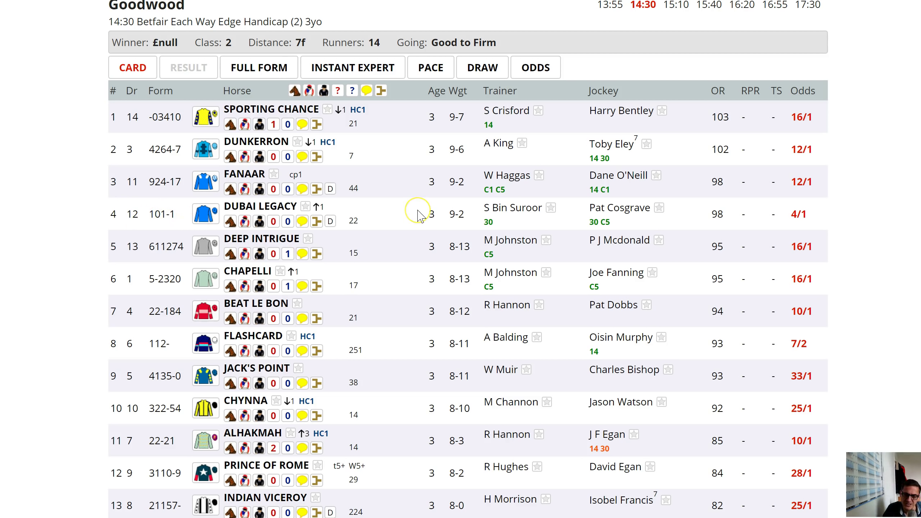
pyautogui.scroll(-2, 418, 213)
pyautogui.click(803, 18)
pyautogui.scroll(3, 435, 217)
# Check the recent runs of Flashcard and Chapelli from the racecard
pyautogui.click(252, 109)
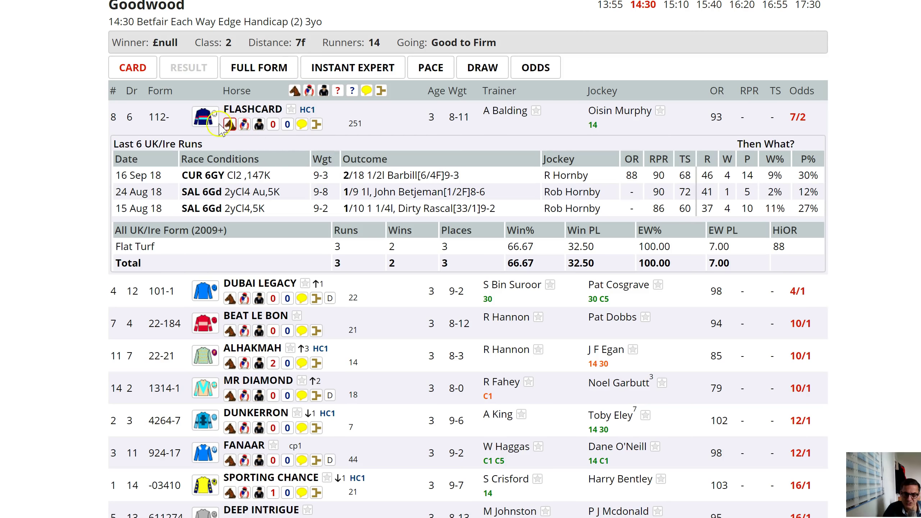
pyautogui.click(223, 120)
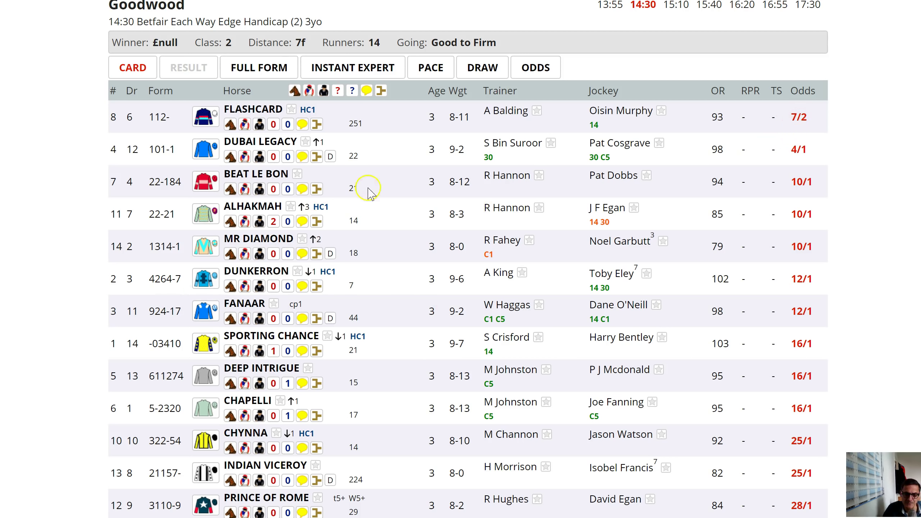
pyautogui.click(230, 416)
pyautogui.scroll(-2, 327, 421)
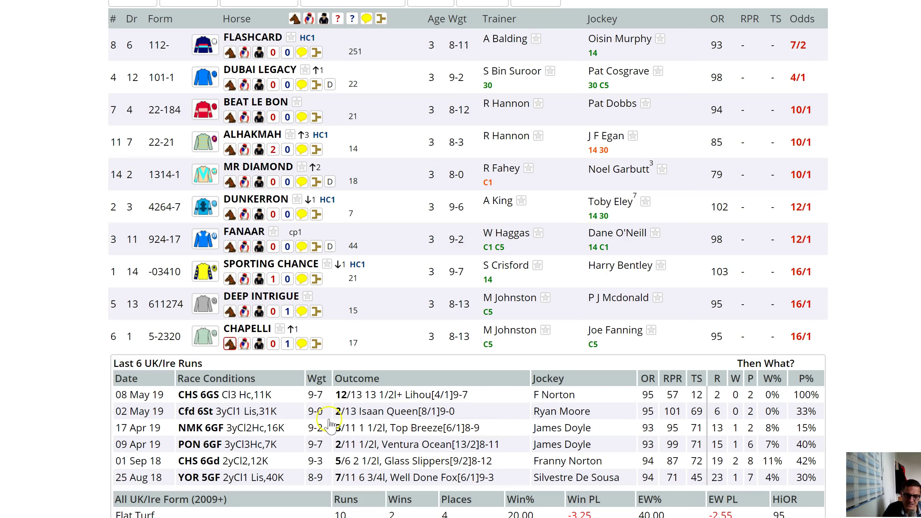
pyautogui.click(231, 347)
pyautogui.scroll(6, 327, 326)
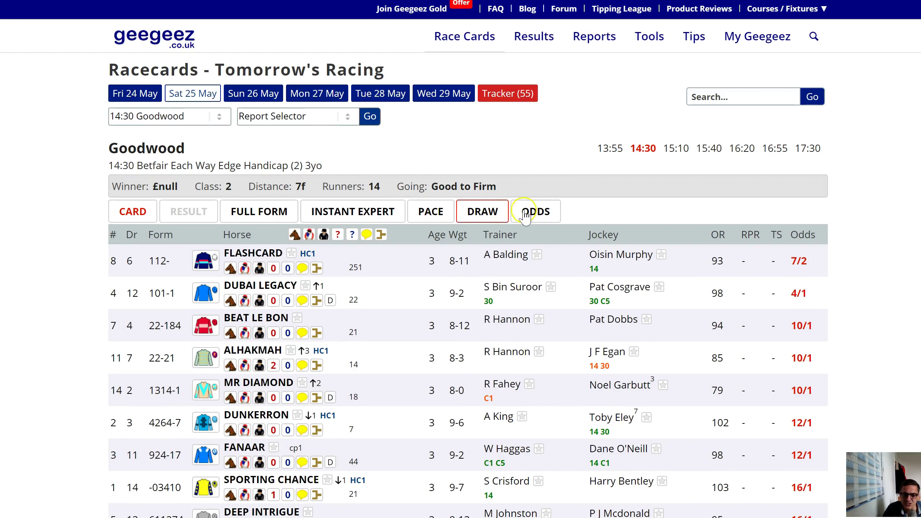
# Sort the race's graphic pace map with the likely leaders first and compare it with the run-style statistics
pyautogui.click(426, 210)
pyautogui.scroll(-4, 428, 215)
pyautogui.click(739, 318)
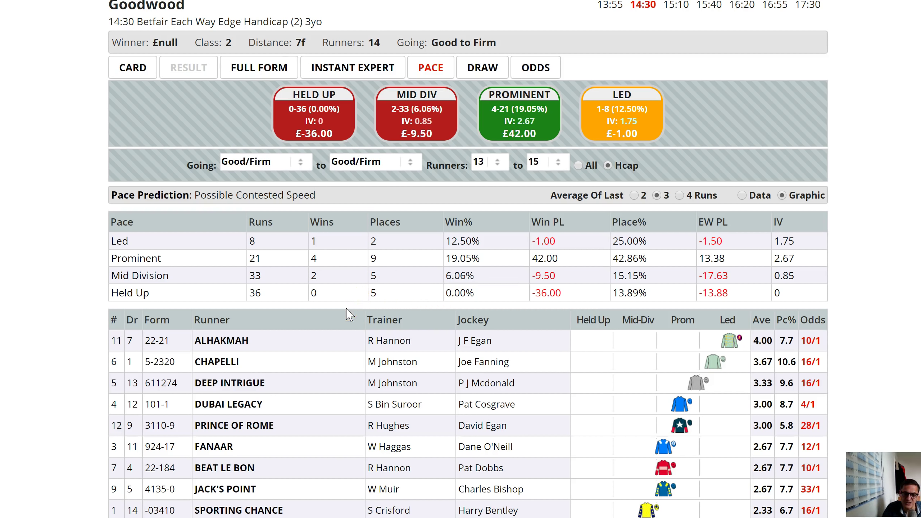
pyautogui.scroll(-2, 352, 314)
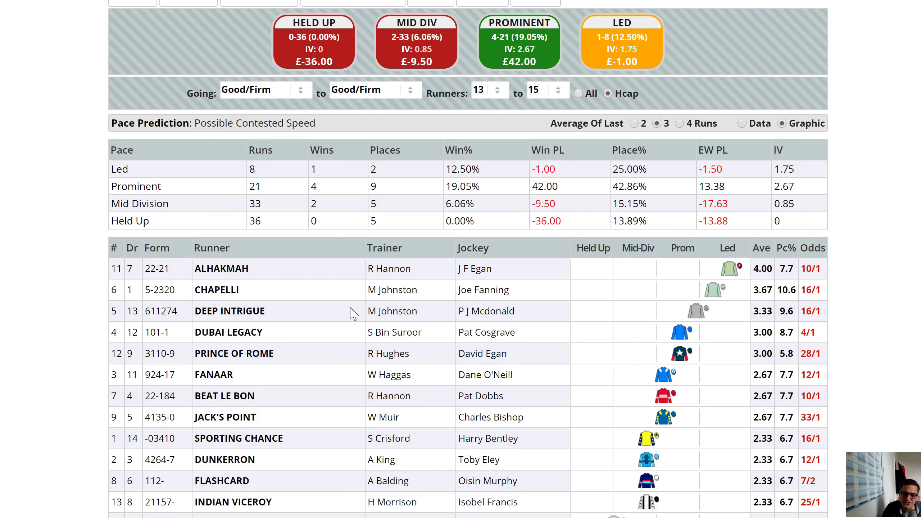
pyautogui.click(325, 268)
pyautogui.scroll(2, 326, 270)
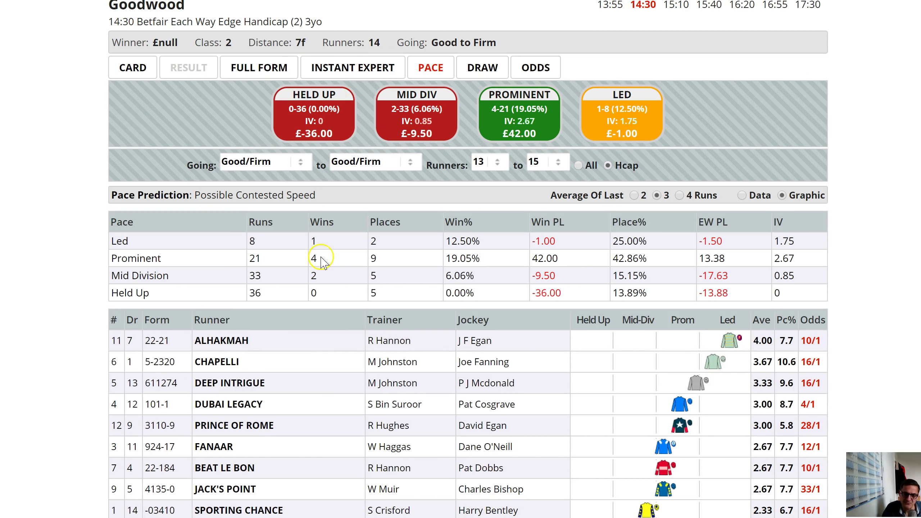
# Compare the runners' Instant Expert place records with their odds and ratings on the 14:30 Goodwood racecard
pyautogui.click(354, 68)
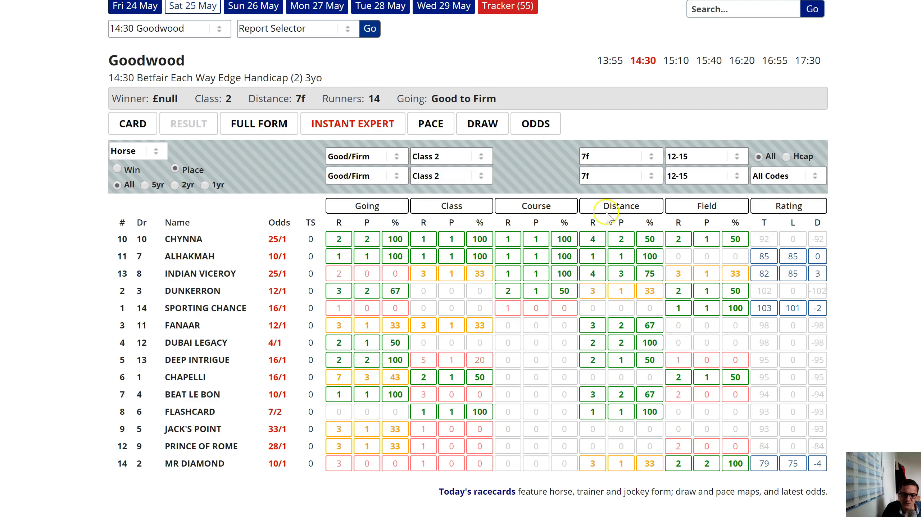
pyautogui.click(131, 126)
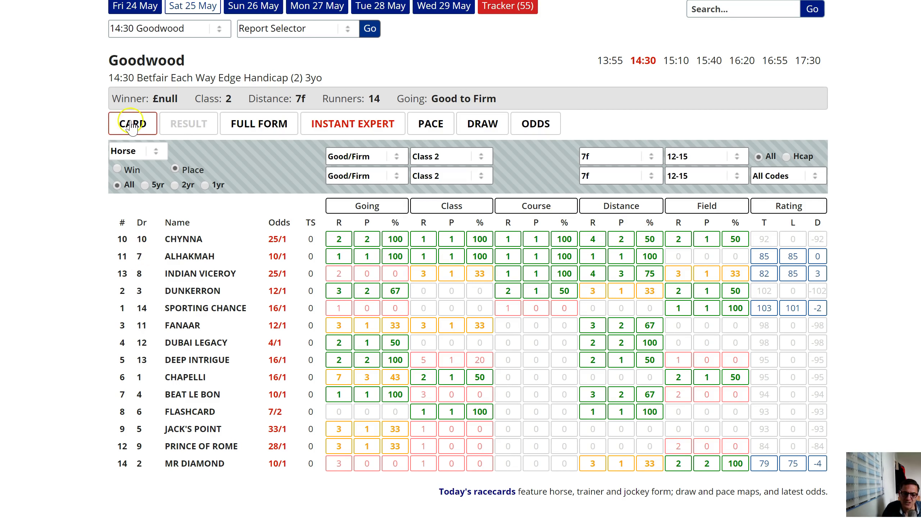
pyautogui.scroll(-2, 67, 216)
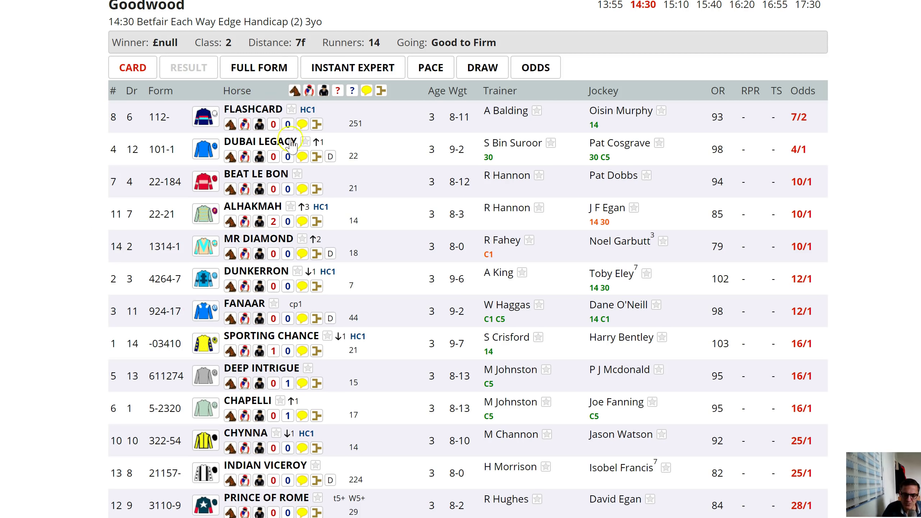
pyautogui.click(343, 68)
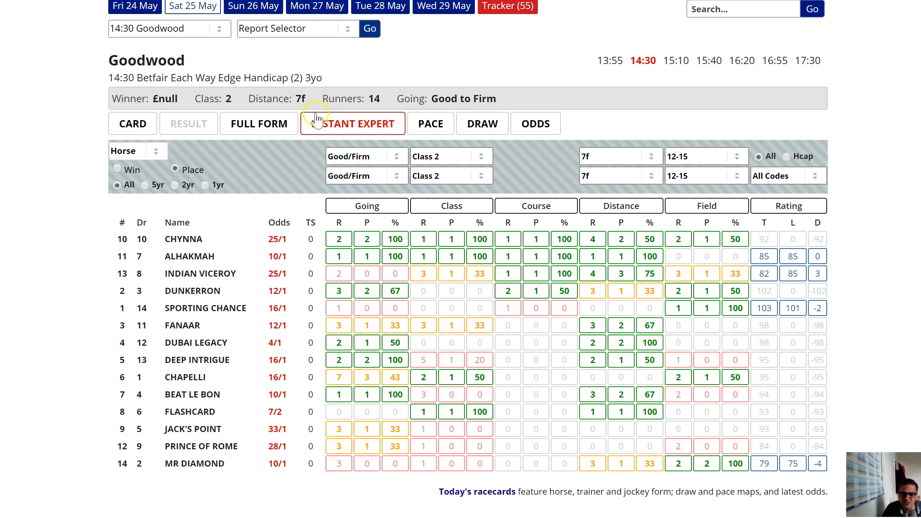
pyautogui.click(434, 127)
pyautogui.scroll(1, 371, 254)
# Inspect the past runs behind Chynna's going and class records in Instant Expert
pyautogui.click(367, 284)
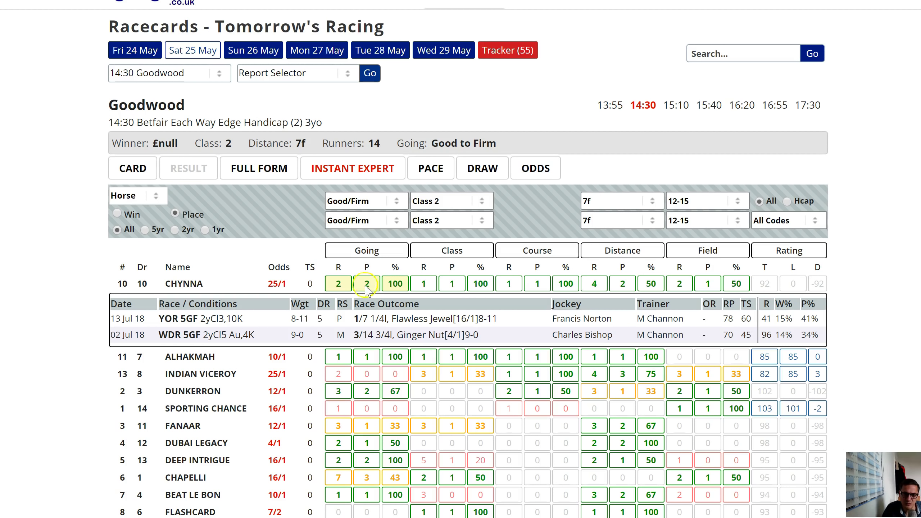
pyautogui.click(342, 293)
pyautogui.click(451, 292)
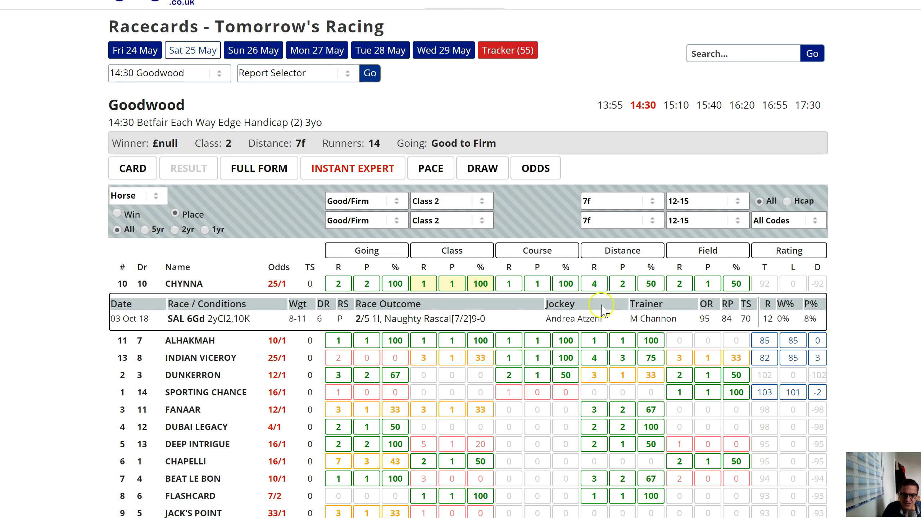
pyautogui.click(773, 320)
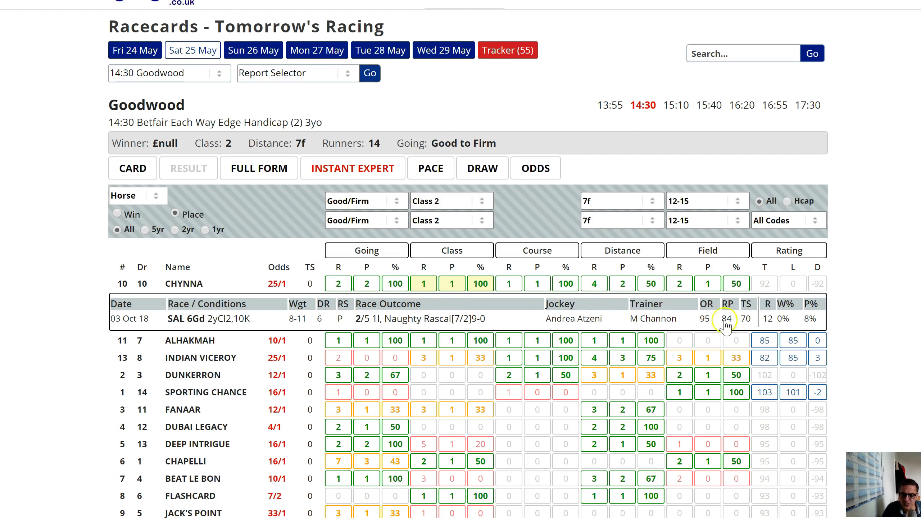
# Inspect the runs behind Chynna's course and distance records, reading their in-running comments
pyautogui.click(510, 283)
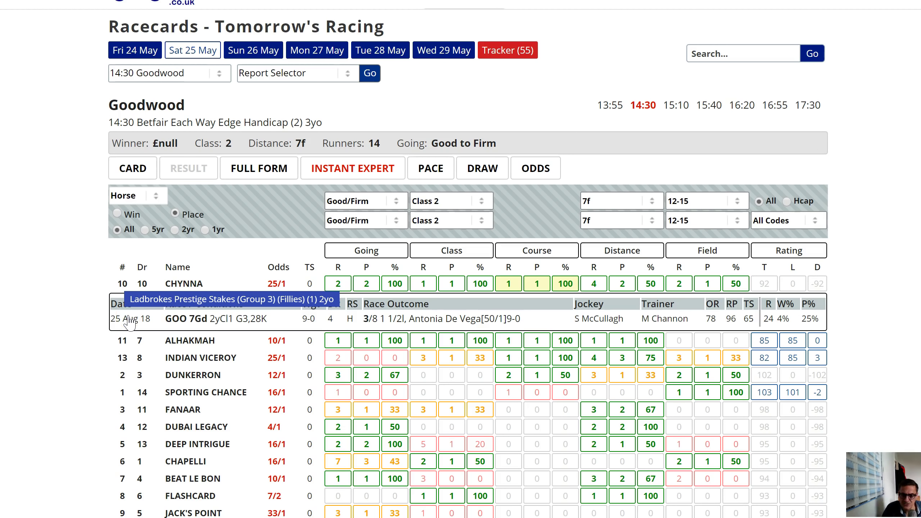
pyautogui.moveTo(382, 319)
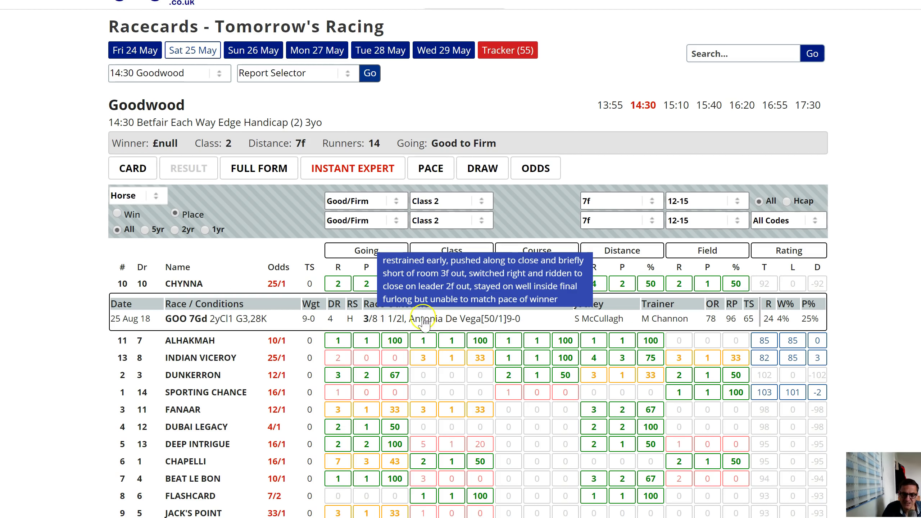
pyautogui.click(536, 284)
pyautogui.click(618, 285)
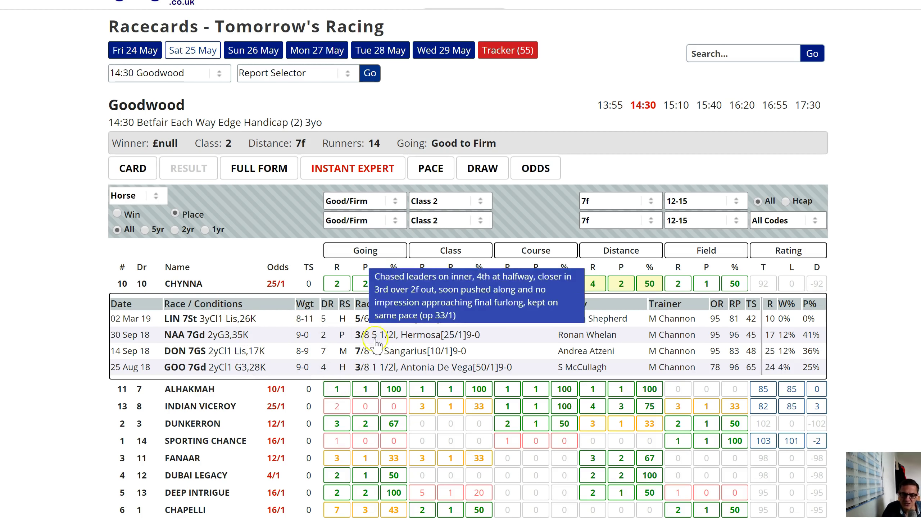
# Return to the racecard and check the form of Chynna's trainer over recent periods and at the course
pyautogui.click(133, 169)
pyautogui.scroll(-5, 290, 254)
pyautogui.click(259, 261)
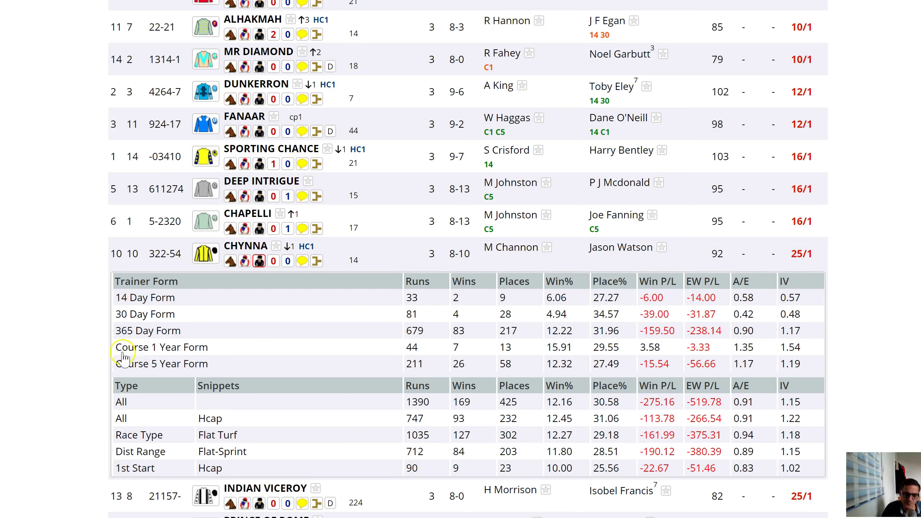
pyautogui.click(259, 260)
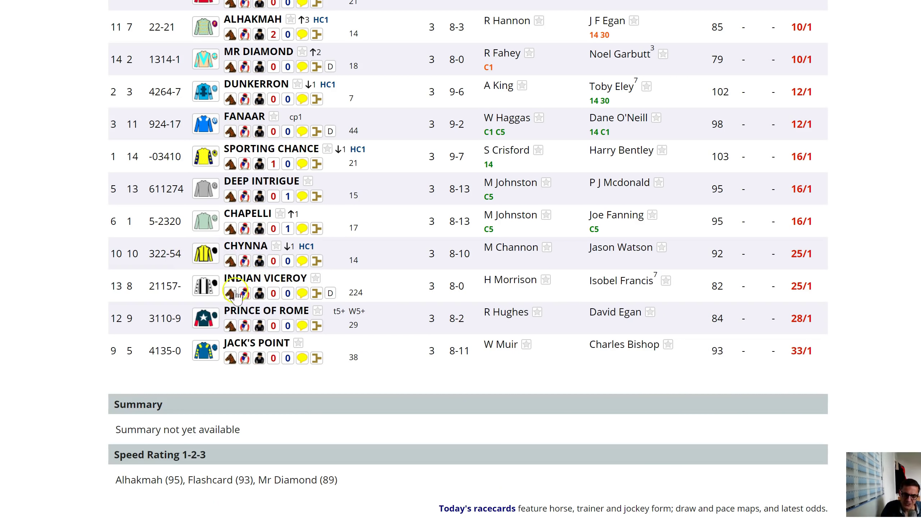
# Review the full list of runners on the racecard, rechecking Chynna's trainer form and jockey booking against her rivals
pyautogui.scroll(8, 45, 302)
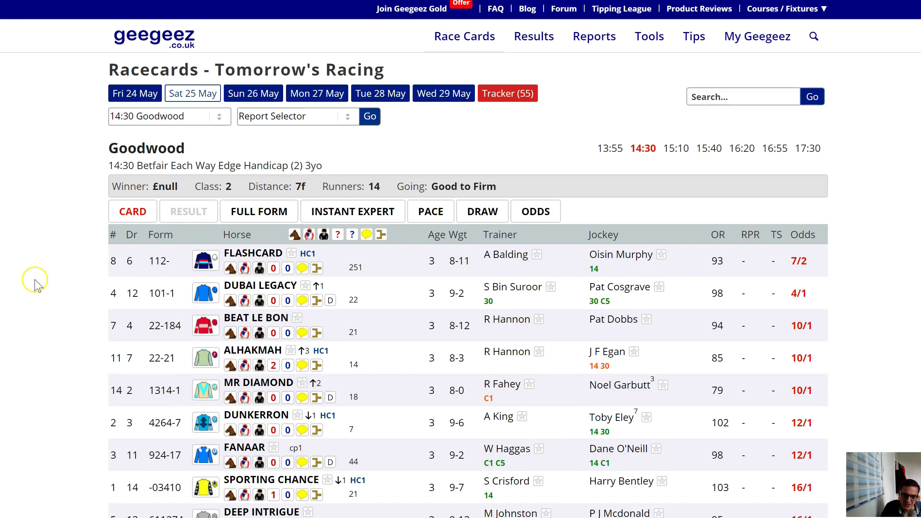
pyautogui.scroll(-4, 72, 283)
pyautogui.scroll(-2, 71, 282)
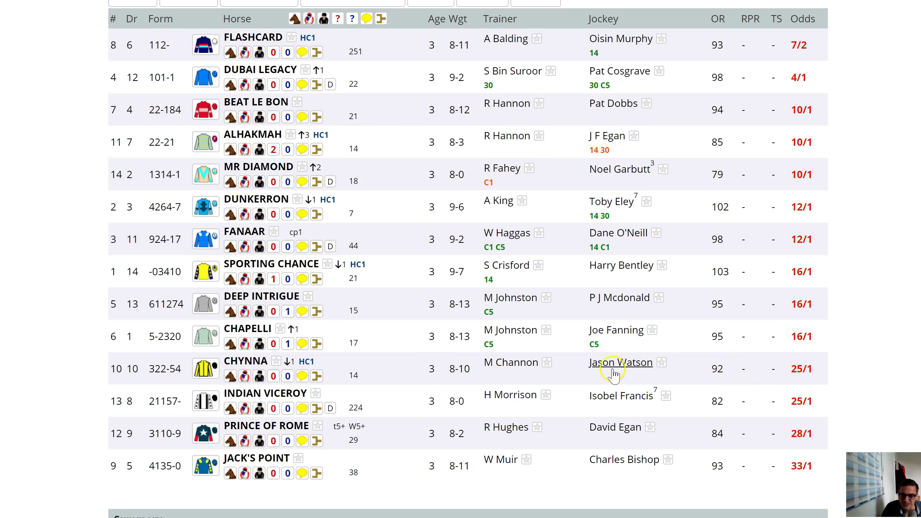
pyautogui.click(260, 377)
pyautogui.click(260, 377)
pyautogui.scroll(-3, 262, 381)
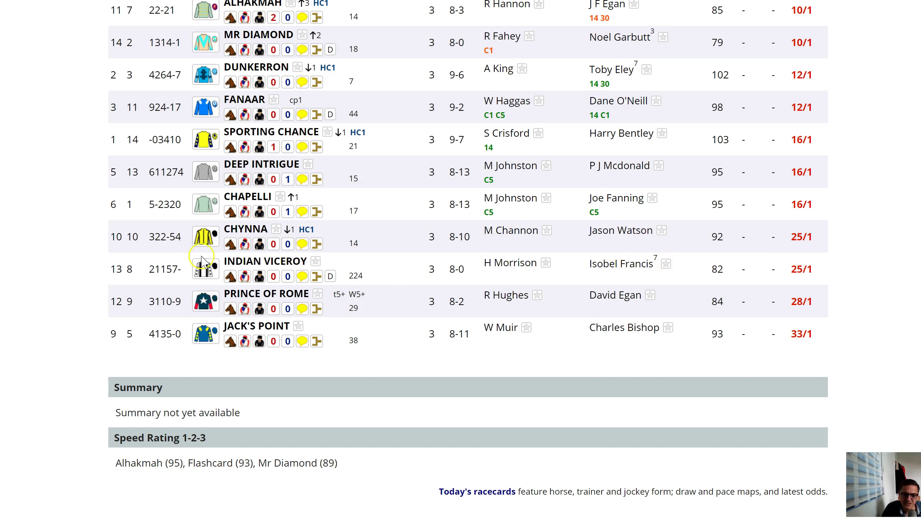
pyautogui.scroll(2, 305, 268)
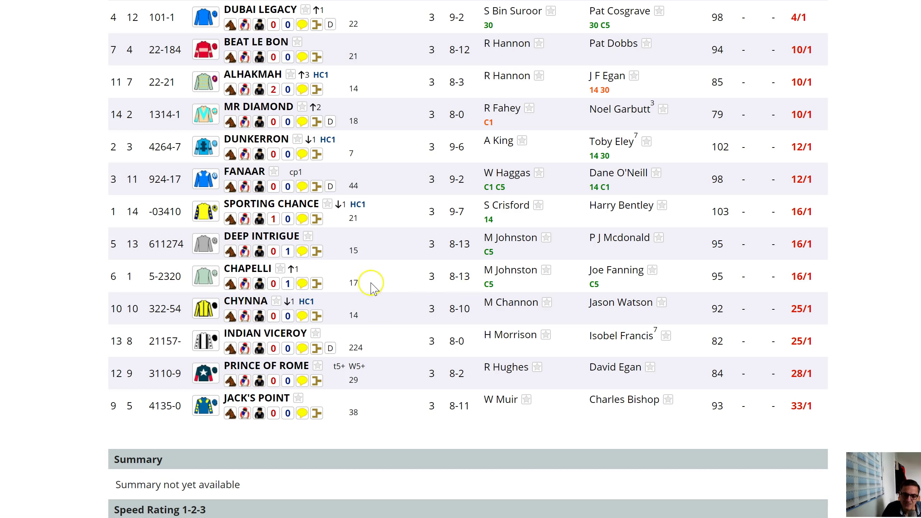
pyautogui.scroll(2, 365, 296)
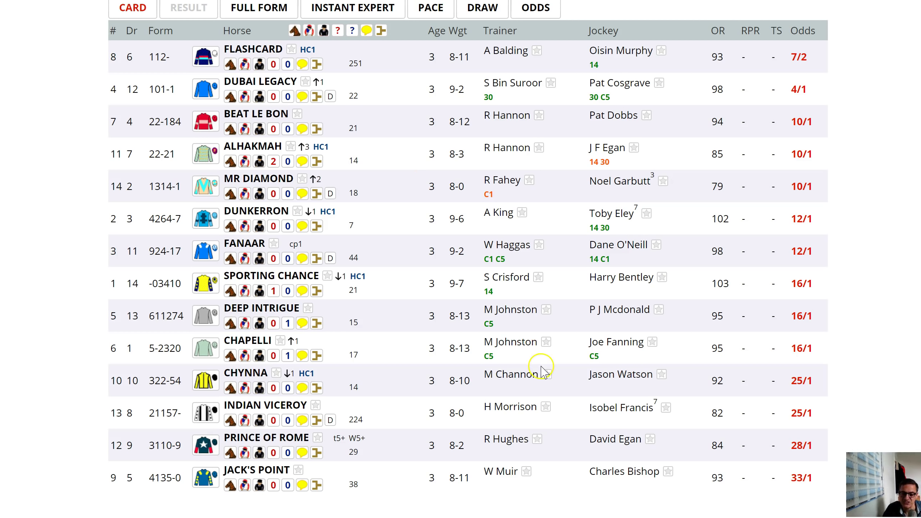
pyautogui.scroll(4, 347, 316)
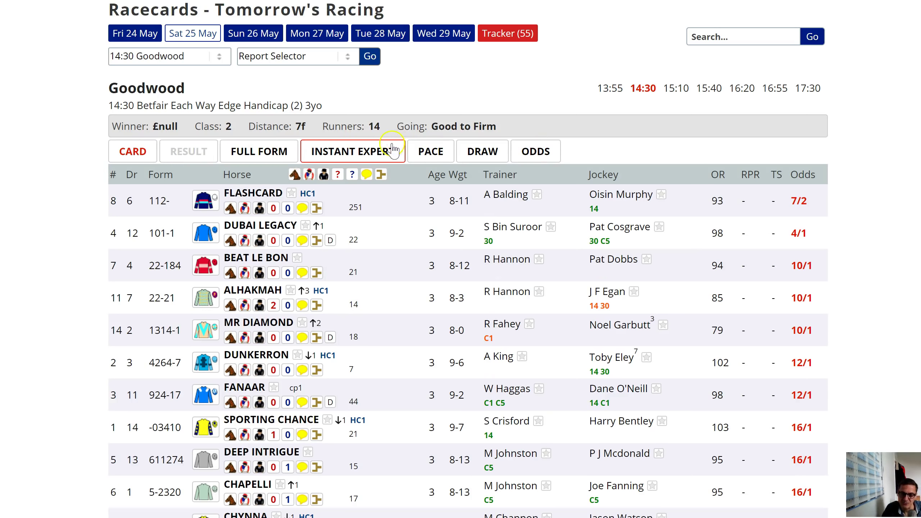
# Switch to the Goodwood pace and draw article and find the course map under Straight track pointers
pyautogui.scroll(2, 550, 7)
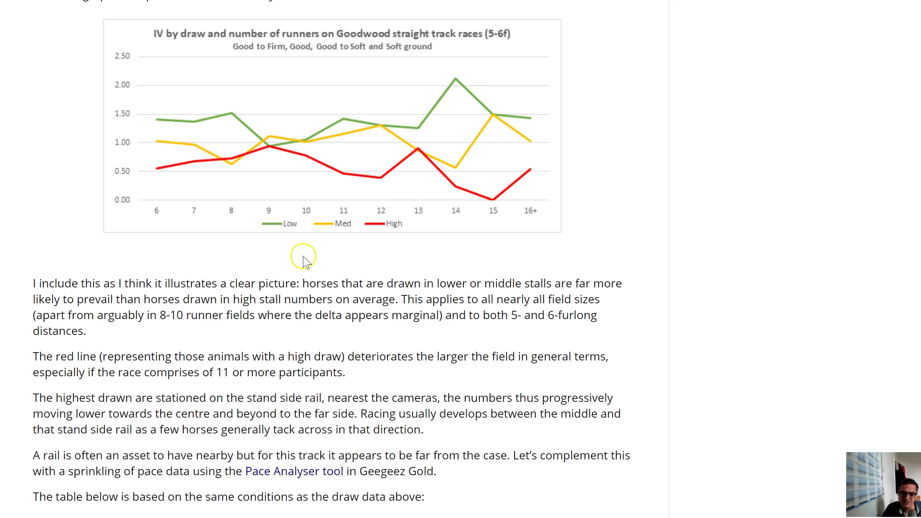
pyautogui.scroll(20, 300, 262)
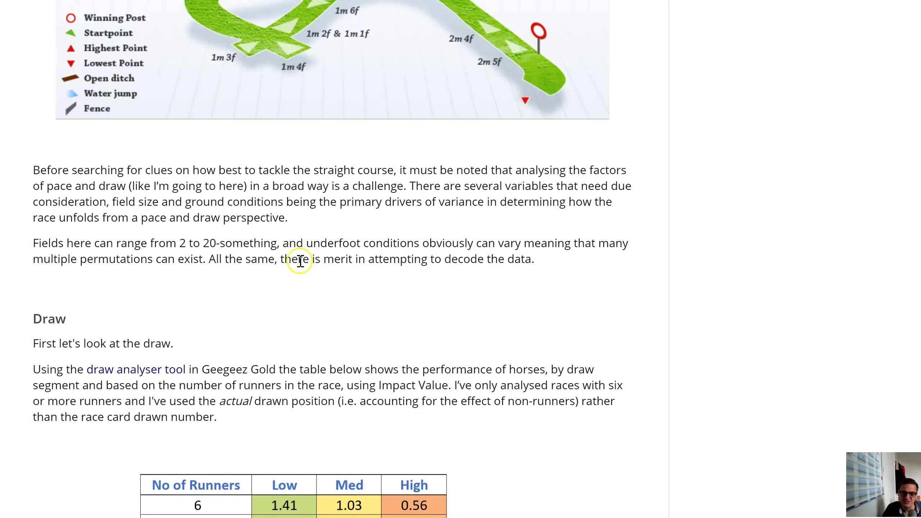
pyautogui.scroll(10, 301, 262)
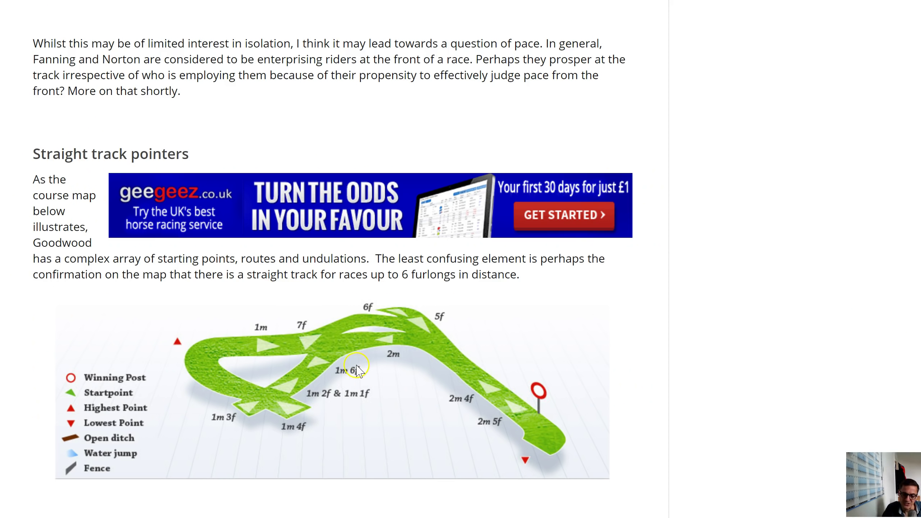